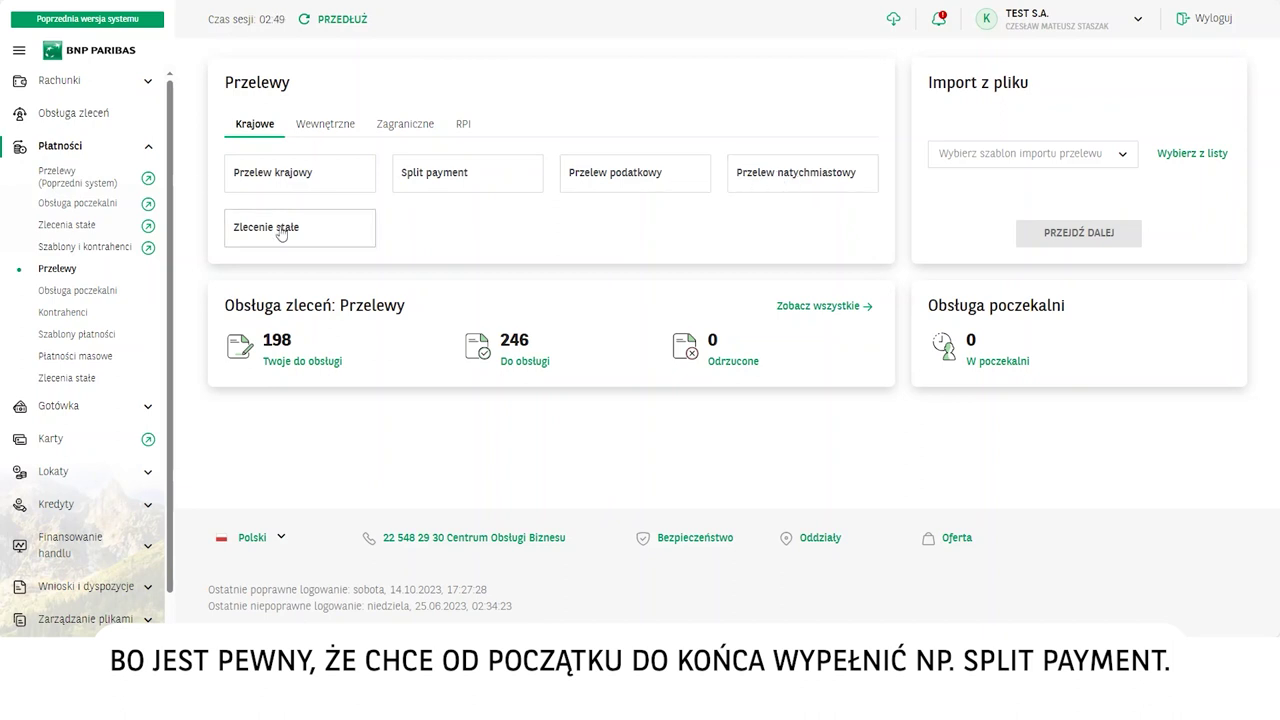
Create a split payment debiting RACHUNEK BIEŻĄCY, with saved contractor 11qqqqqq as recipient.
{"action": "left_click", "coordinate": [465, 187]}
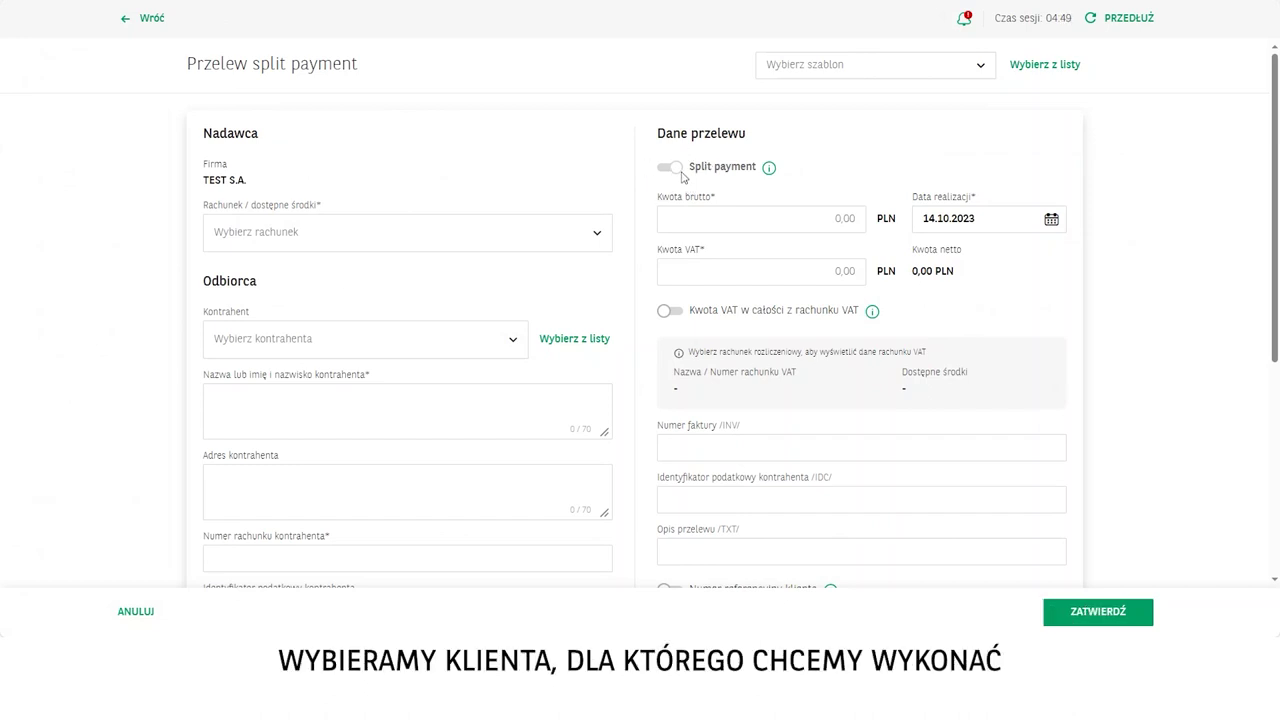
{"action": "left_click", "coordinate": [465, 232]}
{"action": "left_click", "coordinate": [323, 278]}
{"action": "left_click", "coordinate": [300, 339]}
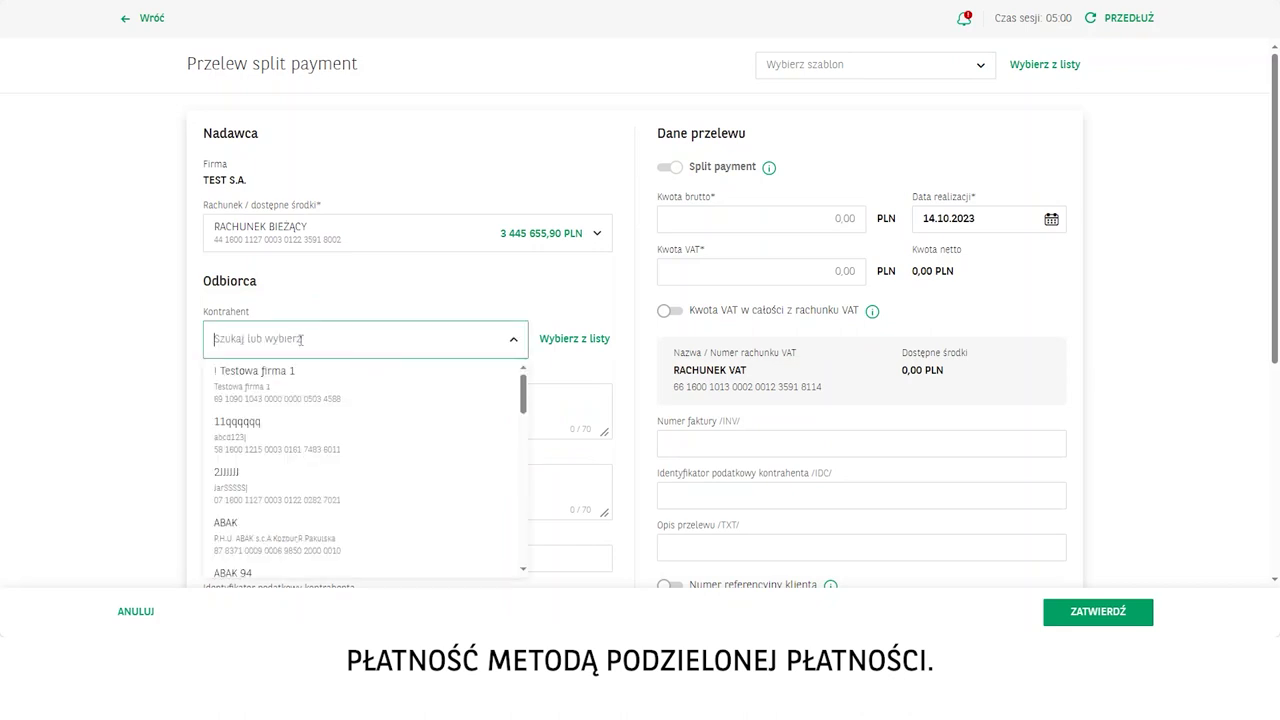
{"action": "left_click", "coordinate": [289, 440]}
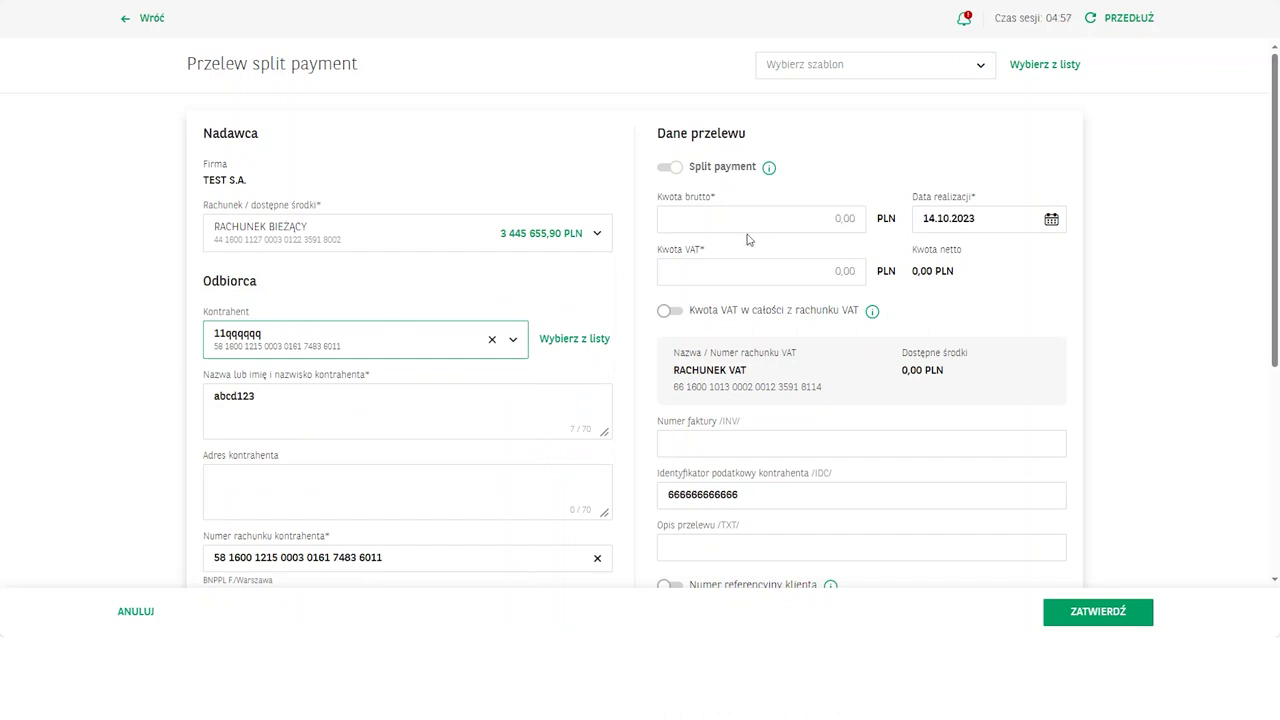
Enter Kwota brutto 8000 and Kwota VAT 200, for a 7 800,00 PLN net amount.
{"action": "left_click", "coordinate": [819, 219]}
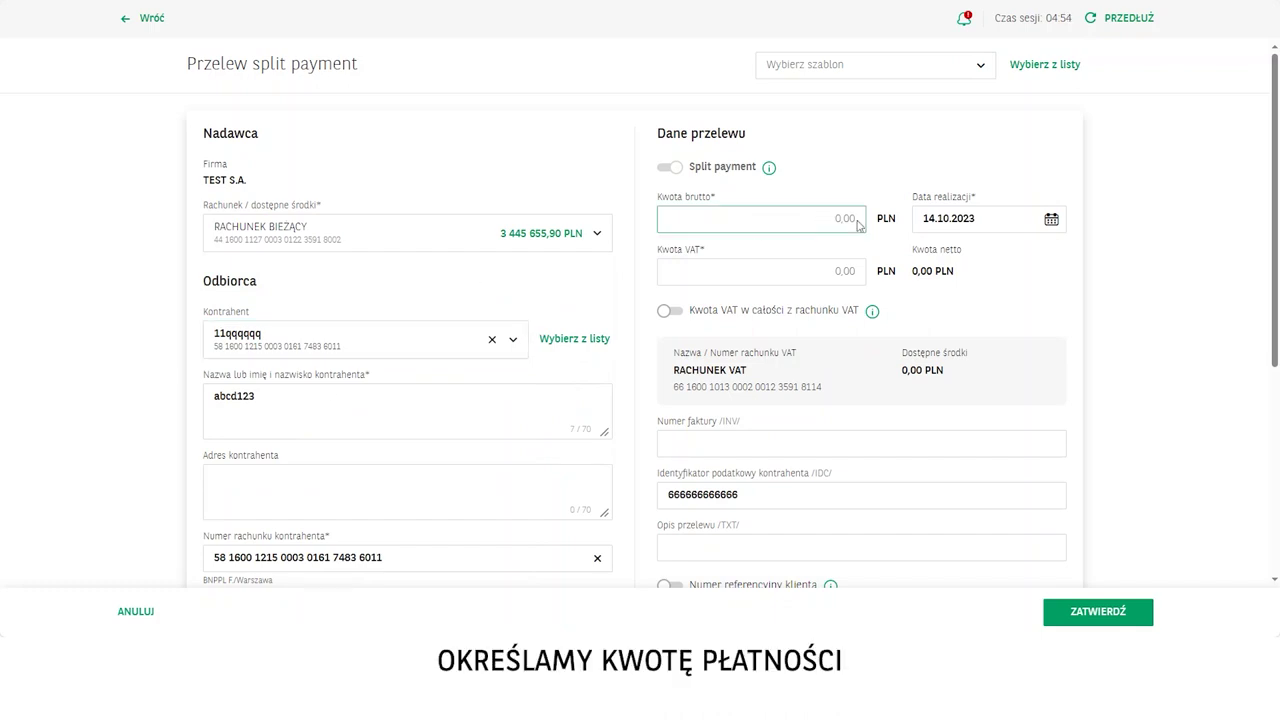
{"action": "type", "text": "8000"}
{"action": "left_click", "coordinate": [864, 272]}
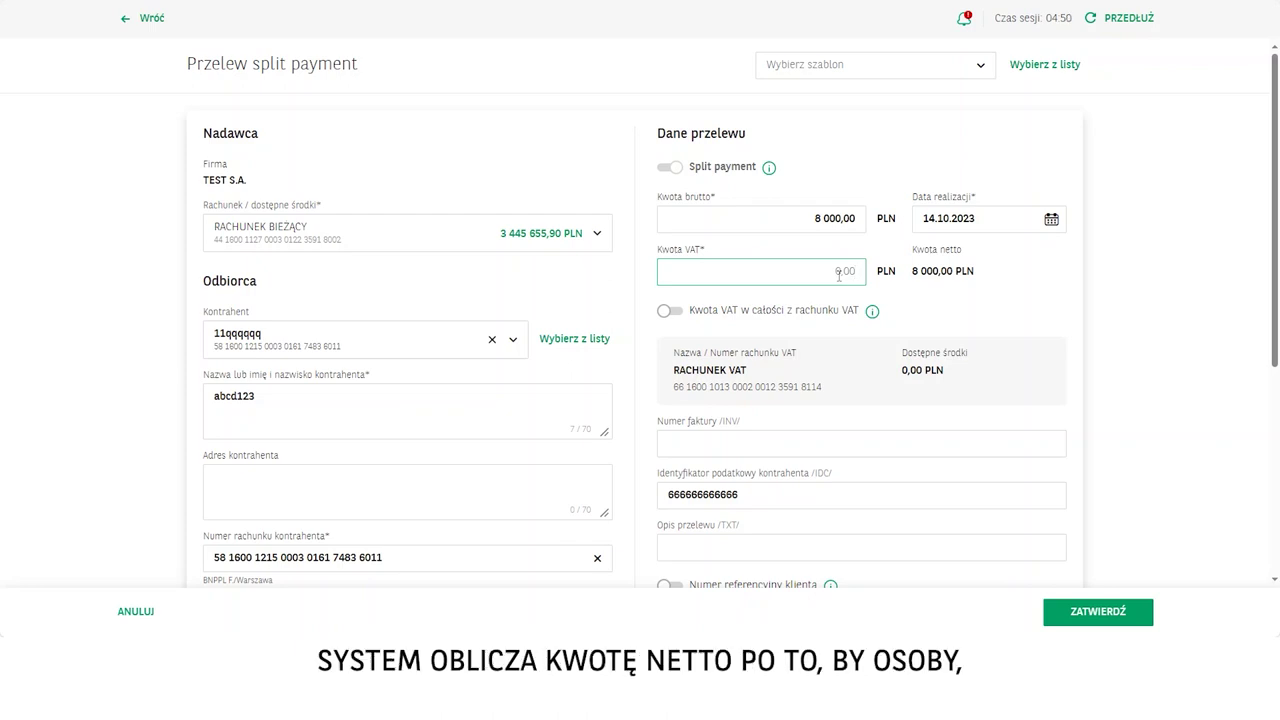
{"action": "type", "text": "200"}
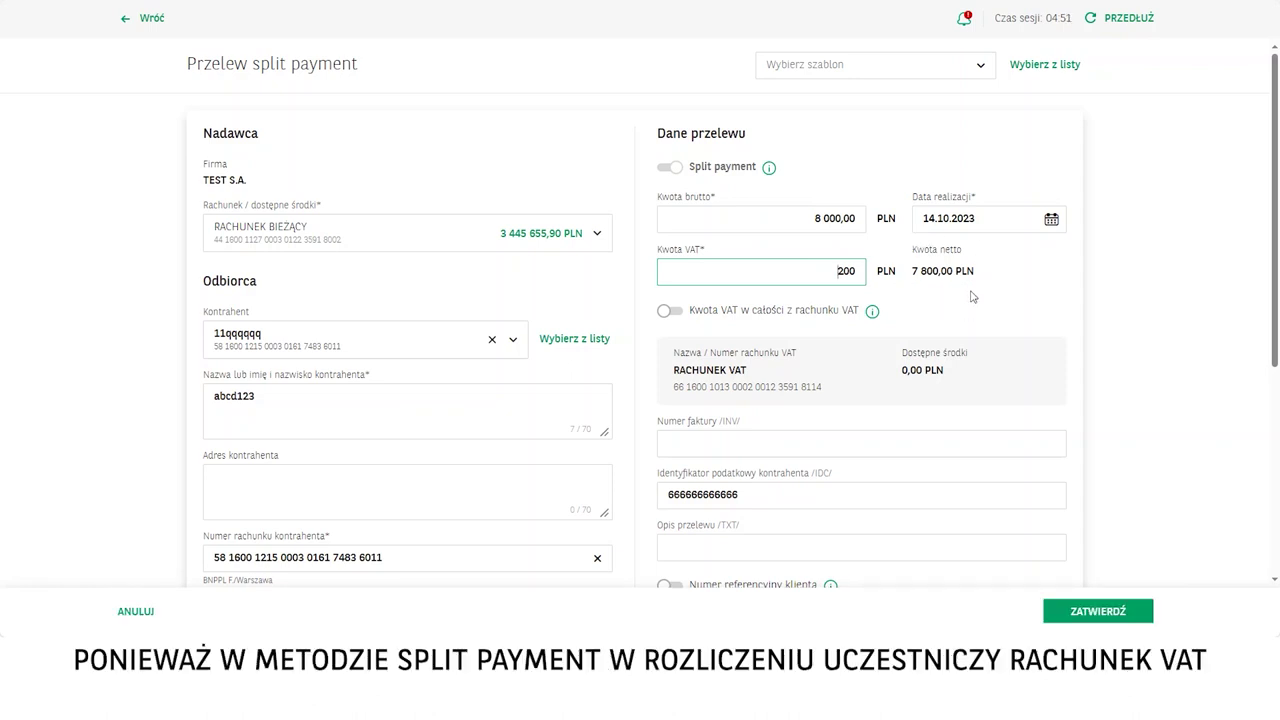
{"action": "scroll", "coordinate": [799, 407], "scroll_direction": "down", "scroll_amount": 1}
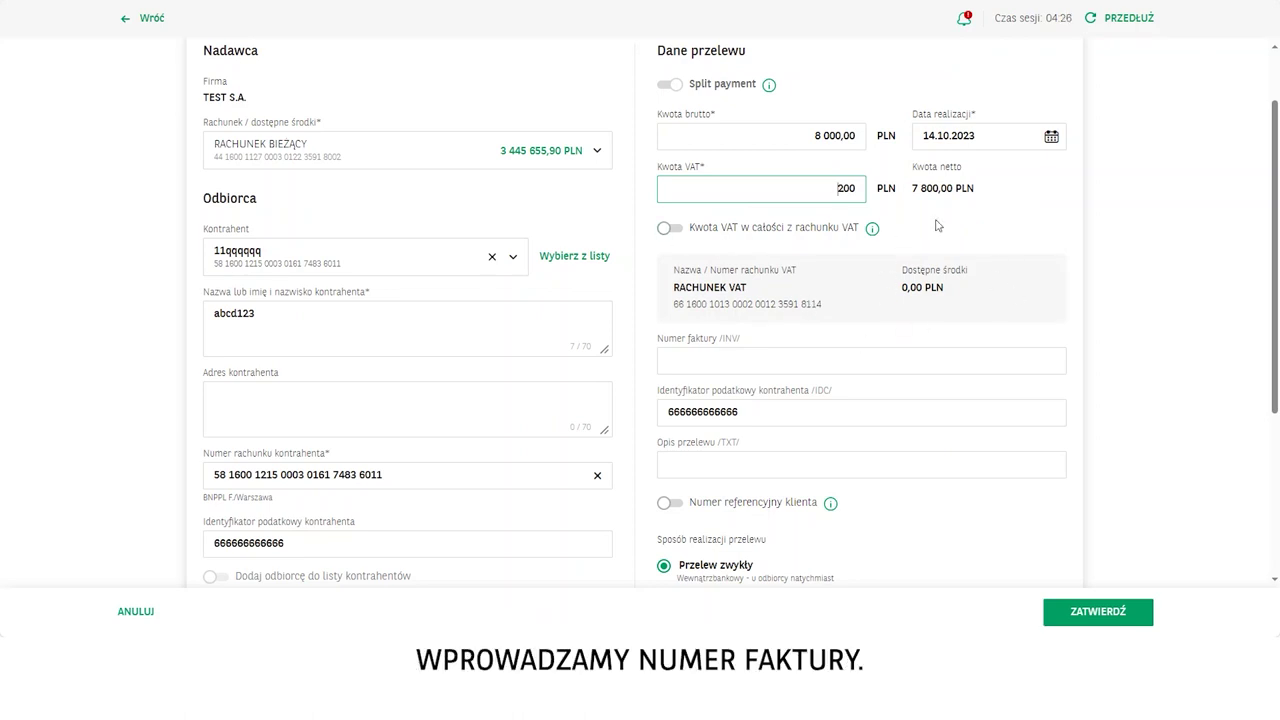
{"action": "left_click", "coordinate": [760, 362]}
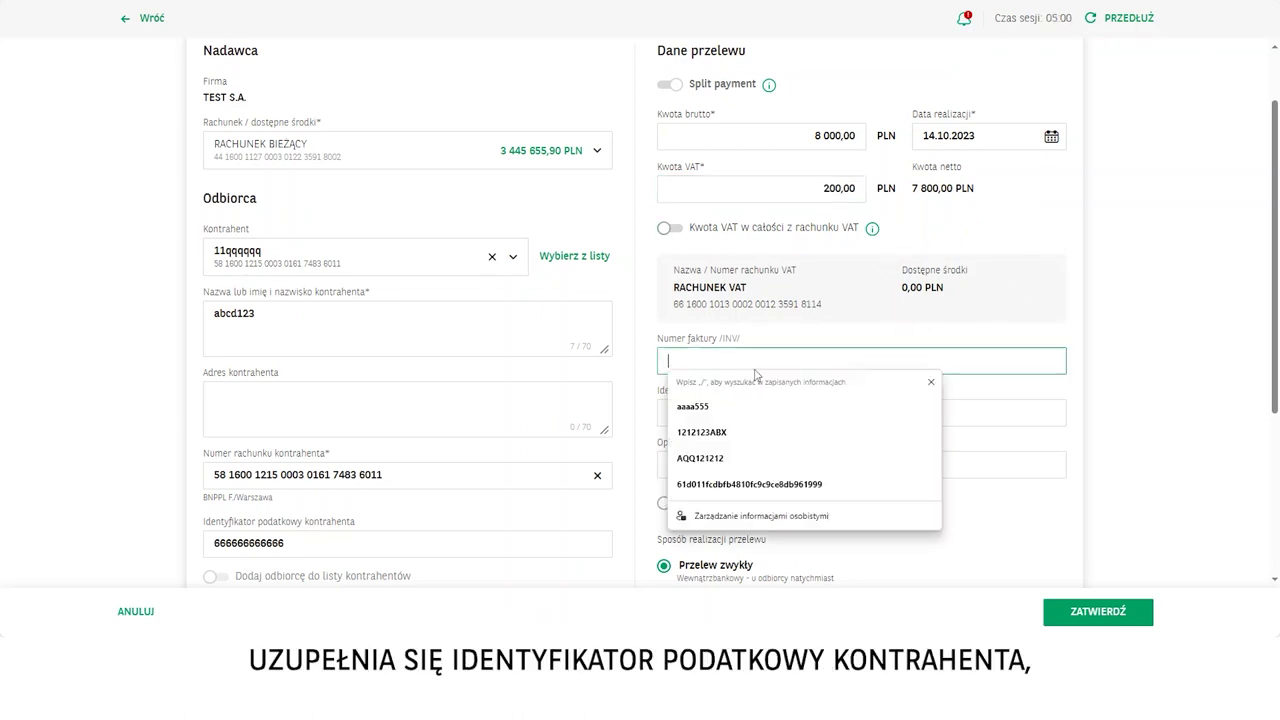
{"action": "type", "text": "2342342"}
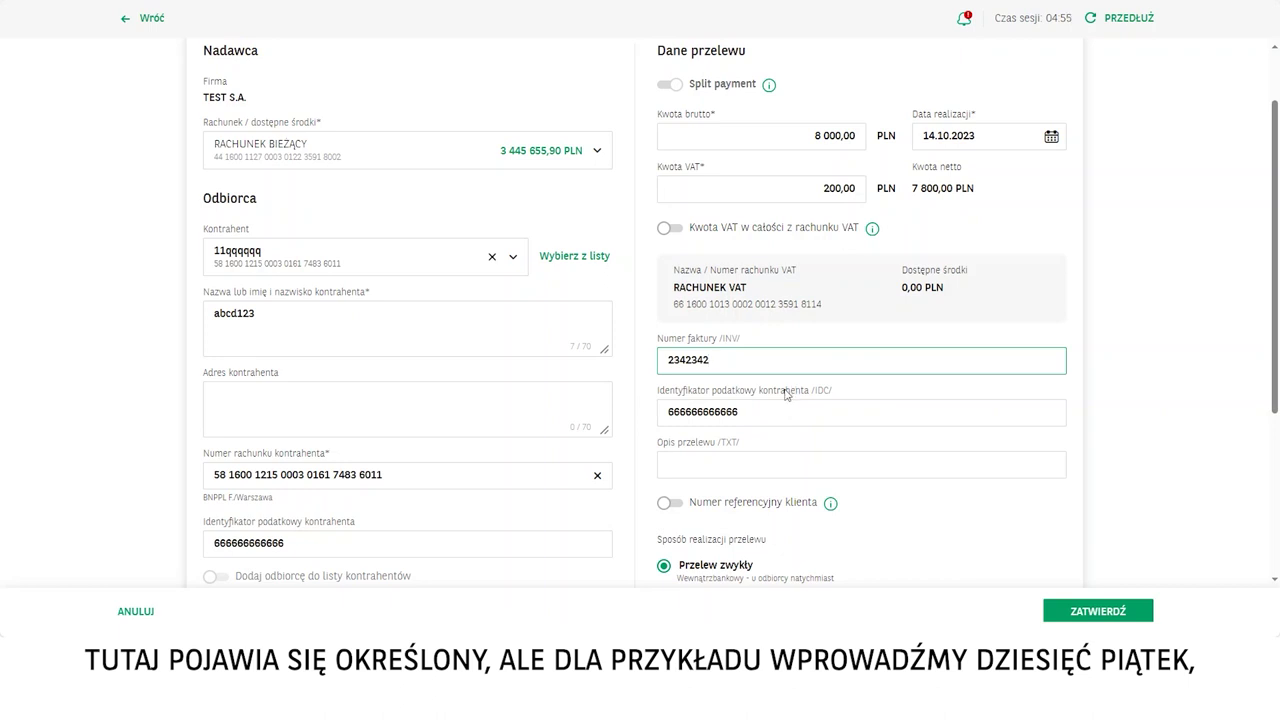
{"action": "left_click_drag", "start_coordinate": [738, 414], "coordinate": [661, 420]}
{"action": "type", "text": "5555555555"}
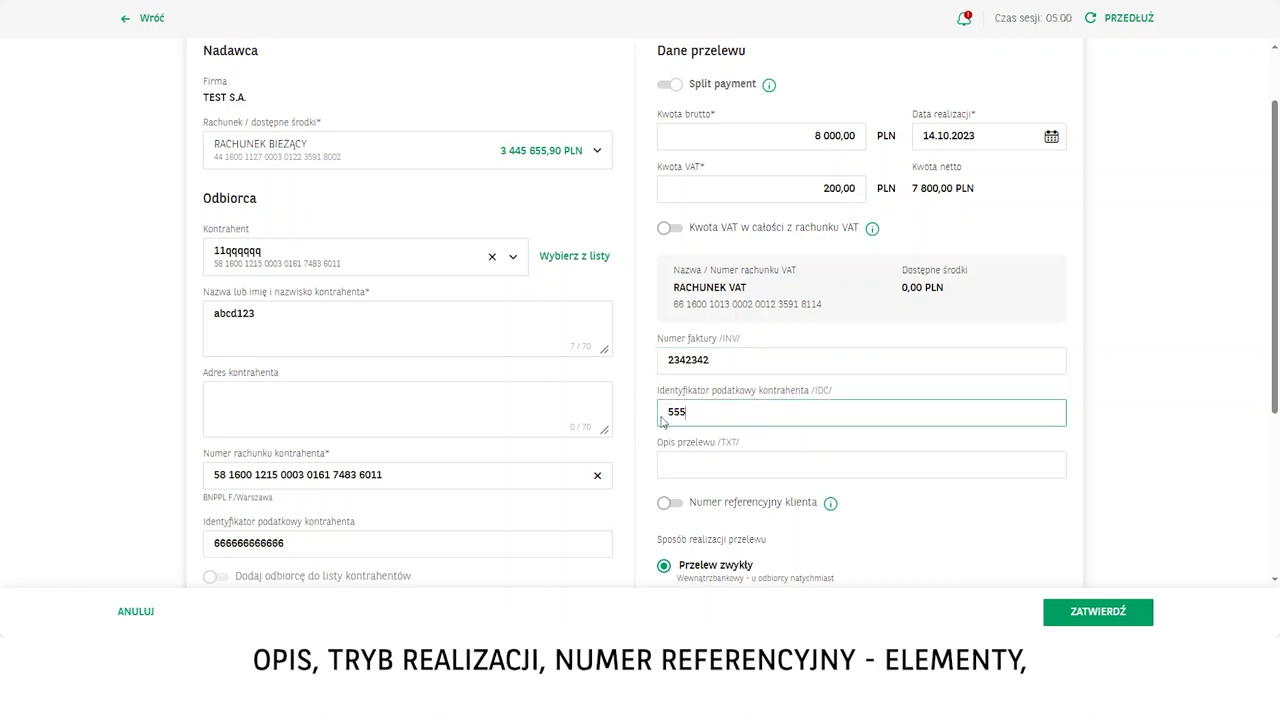
{"action": "key", "text": "Tab"}
{"action": "type", "text": "34234"}
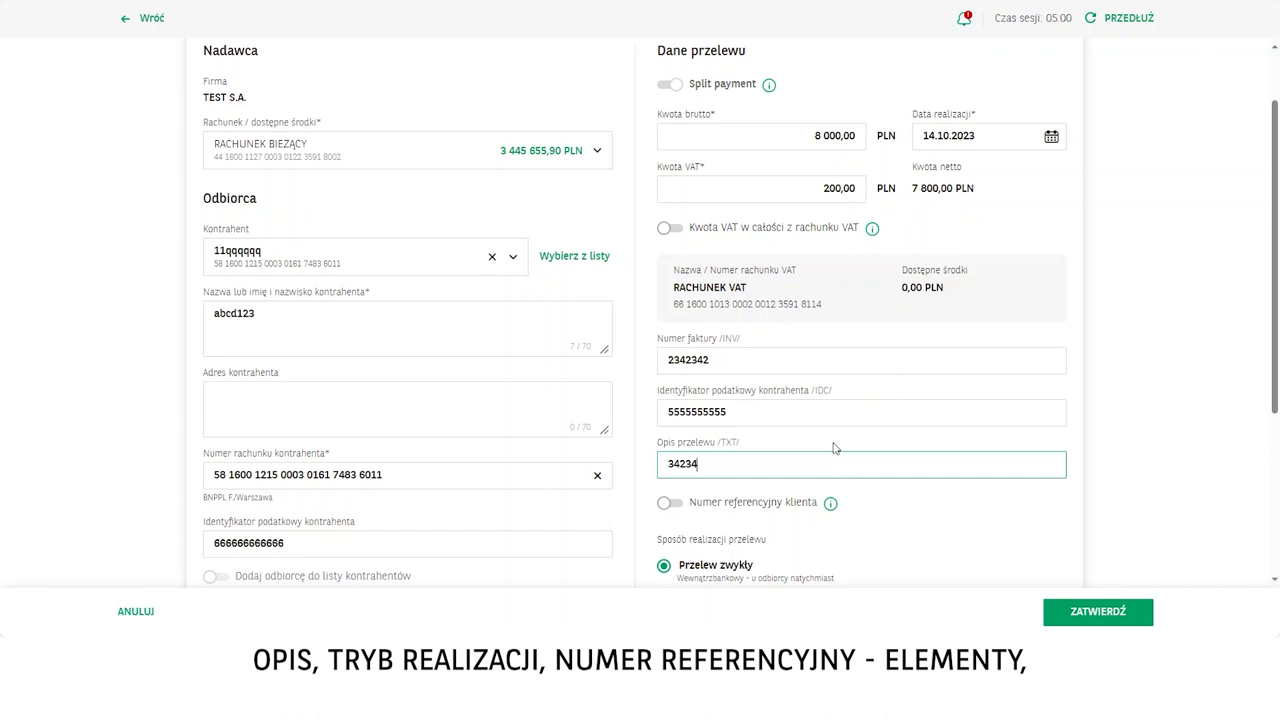
{"action": "scroll", "coordinate": [834, 449], "scroll_direction": "down", "scroll_amount": 3}
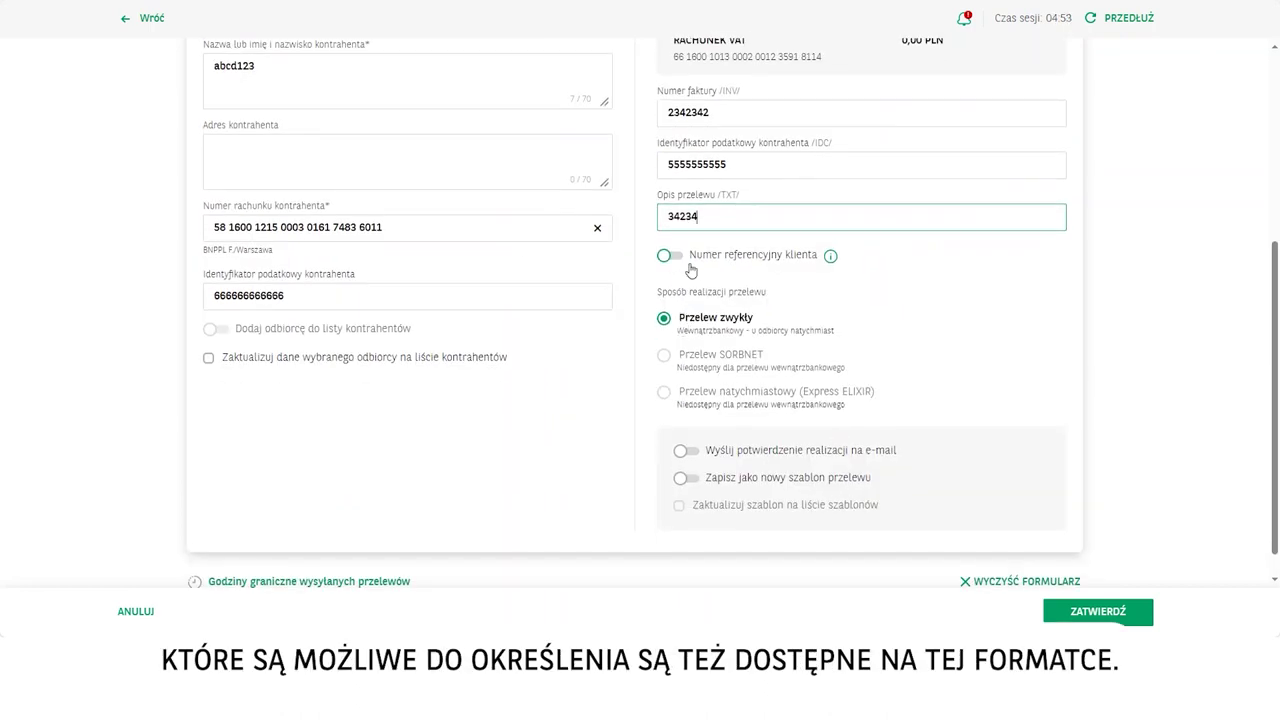
Confirm and sign the 8 000,00 PLN split payment with the SMS code, then go back to Przelewy.
{"action": "left_click", "coordinate": [1094, 612]}
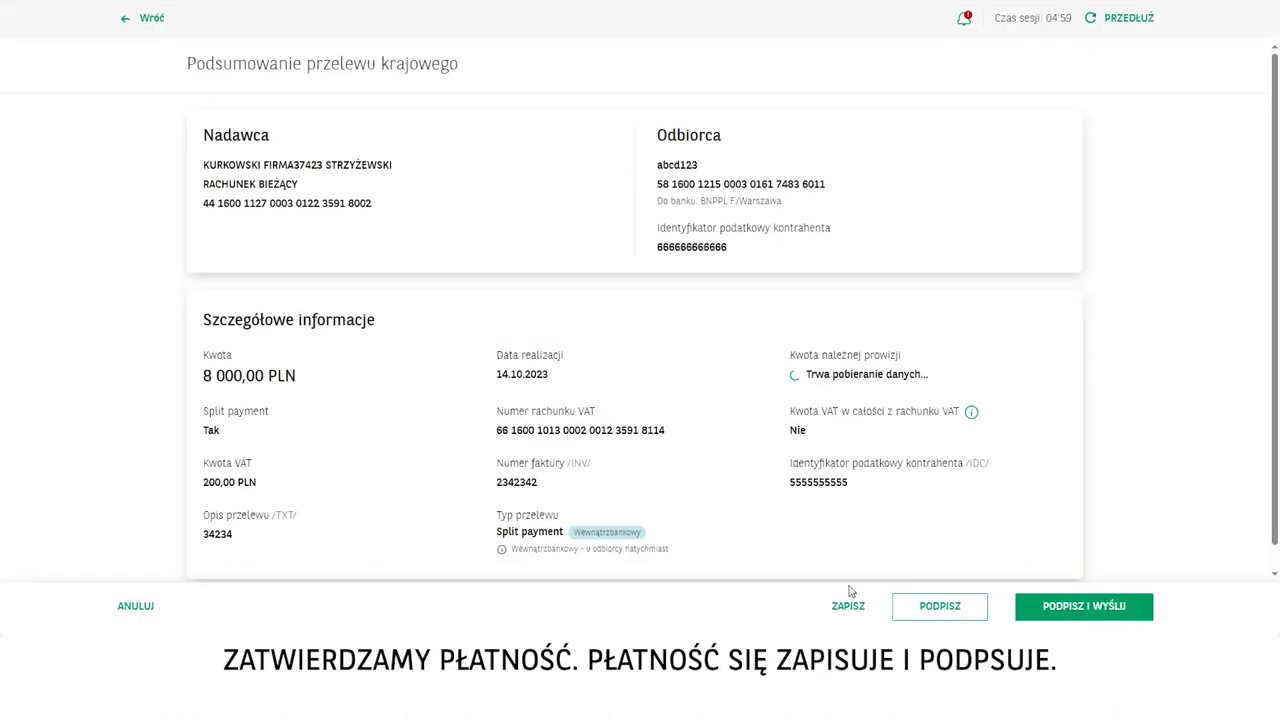
{"action": "left_click", "coordinate": [966, 609]}
{"action": "type", "text": "1234"}
{"action": "left_click", "coordinate": [1100, 612]}
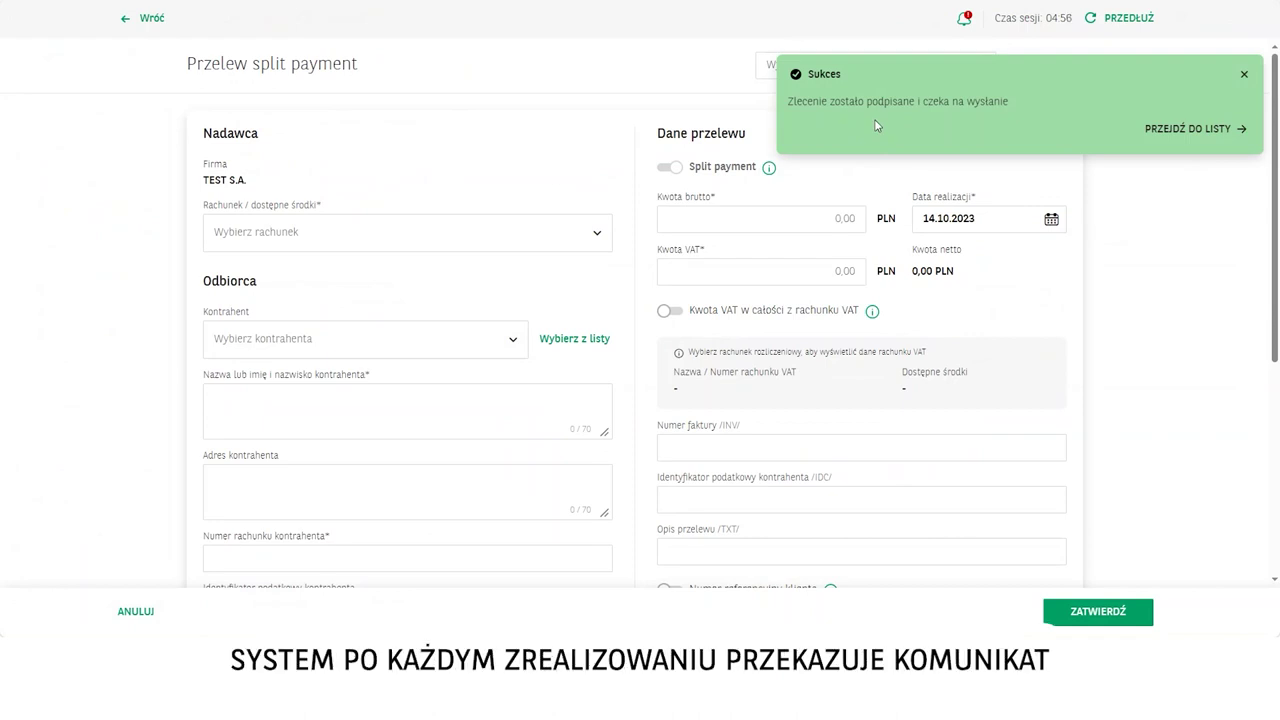
{"action": "left_click", "coordinate": [1245, 76]}
{"action": "left_click", "coordinate": [143, 22]}
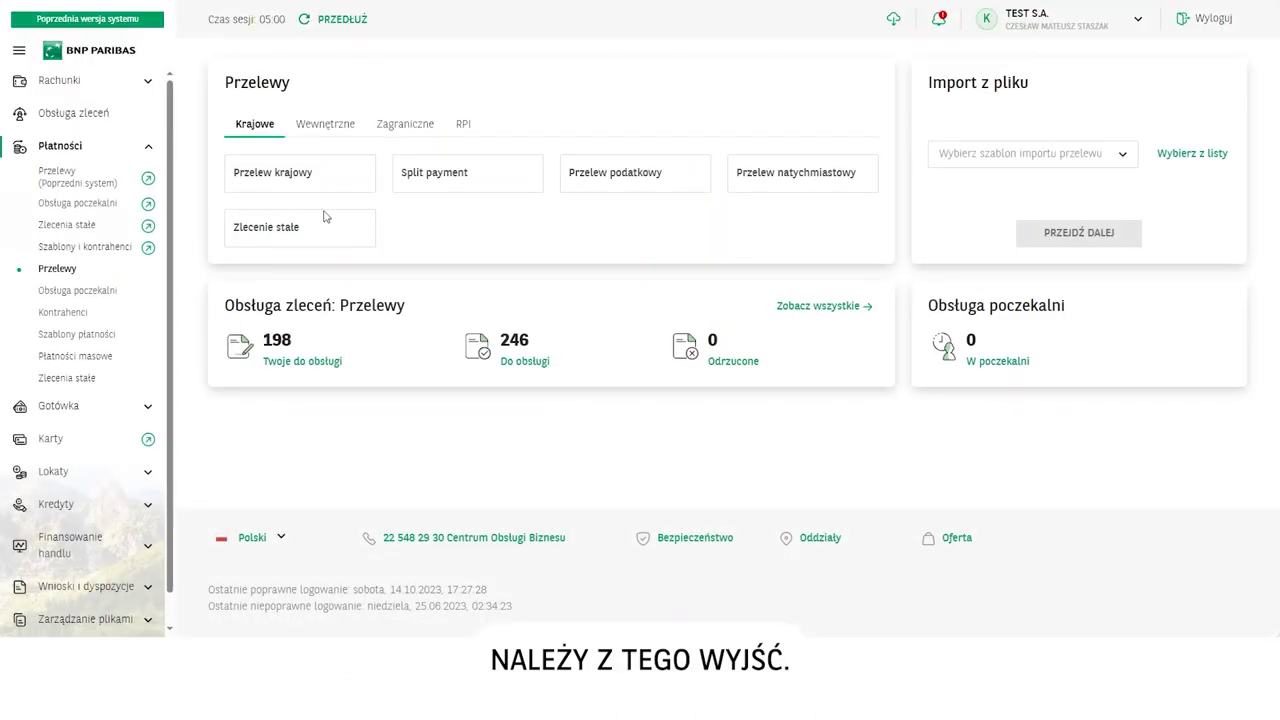
Start a split payment from the current account to Testowa firma 1, leave it, then reopen the restored draft.
{"action": "left_click", "coordinate": [457, 186]}
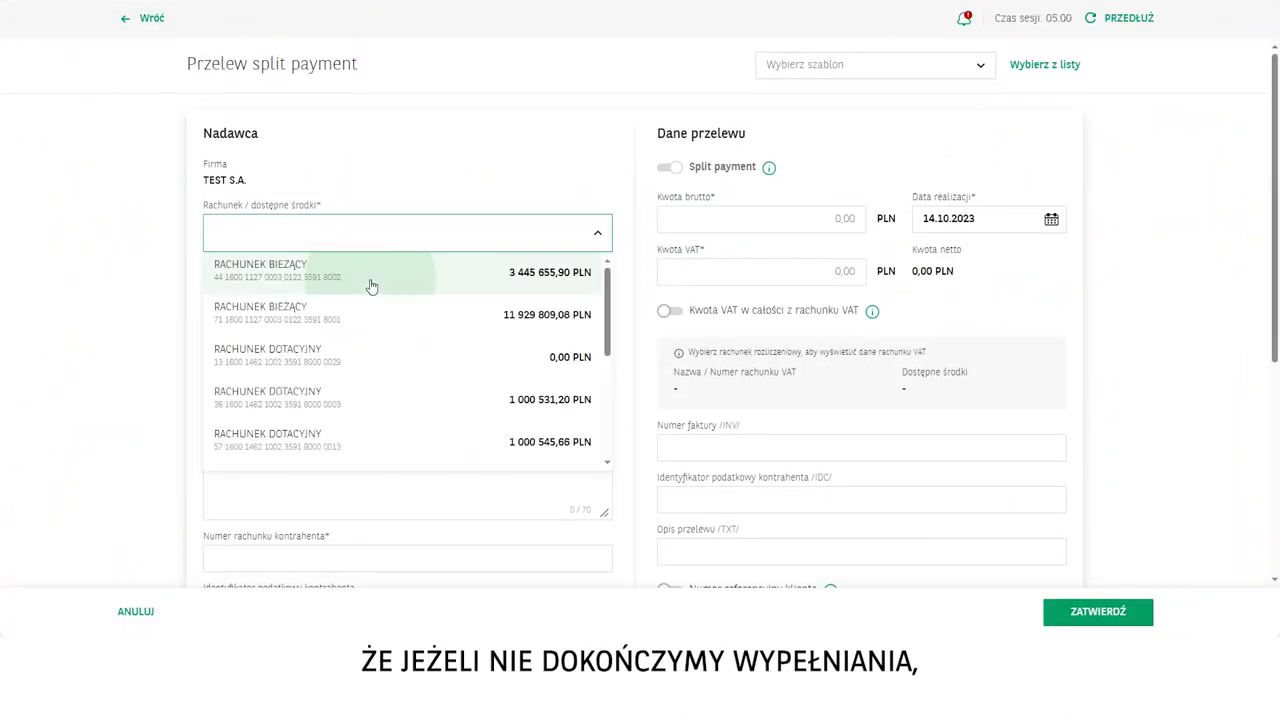
{"action": "left_click", "coordinate": [371, 280]}
{"action": "left_click", "coordinate": [330, 345]}
{"action": "left_click", "coordinate": [298, 390]}
{"action": "left_click", "coordinate": [135, 18]}
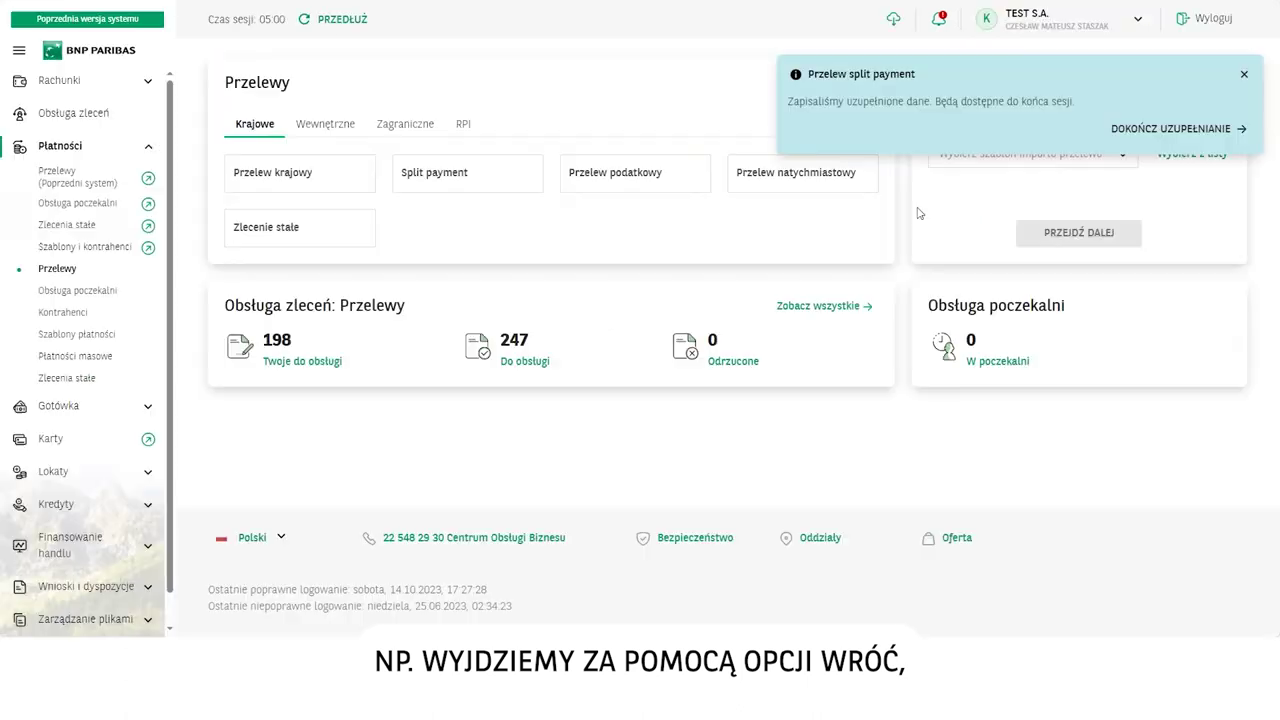
{"action": "left_click", "coordinate": [1242, 75]}
{"action": "left_click", "coordinate": [431, 176]}
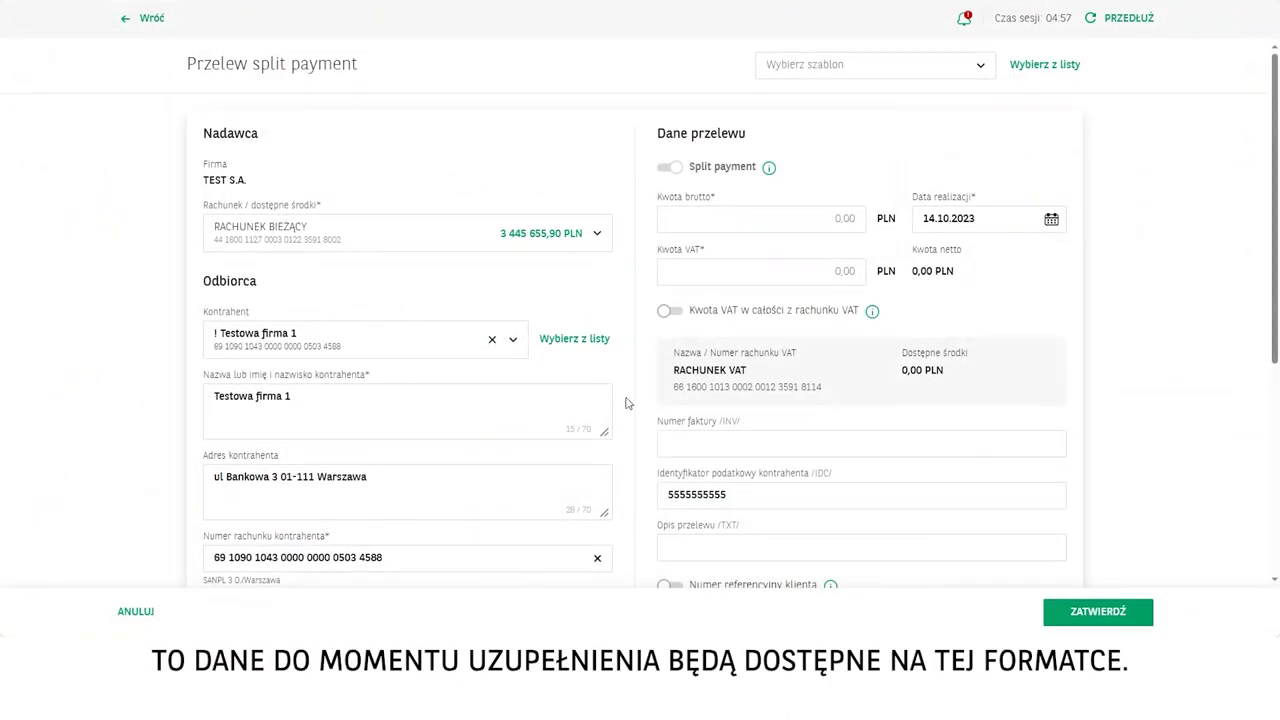
Cancel the restored split payment draft and confirm discarding it.
{"action": "scroll", "coordinate": [540, 378], "scroll_direction": "down", "scroll_amount": 4}
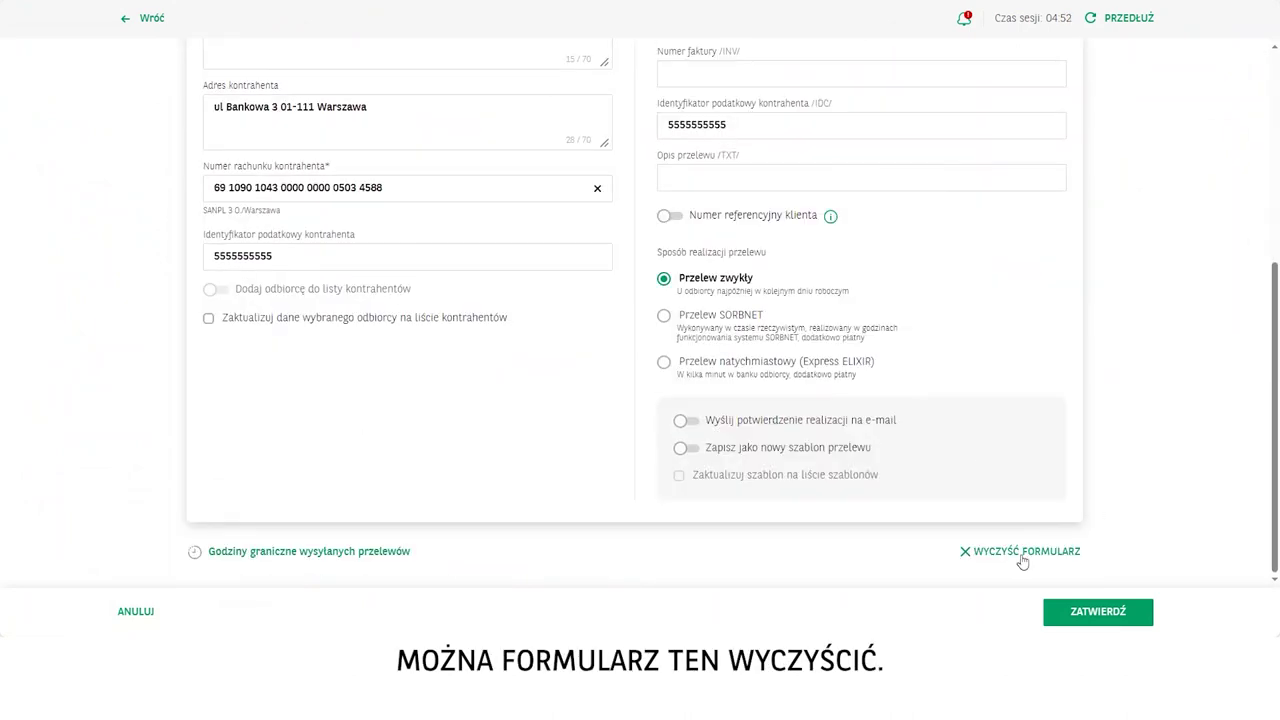
{"action": "left_click", "coordinate": [136, 611]}
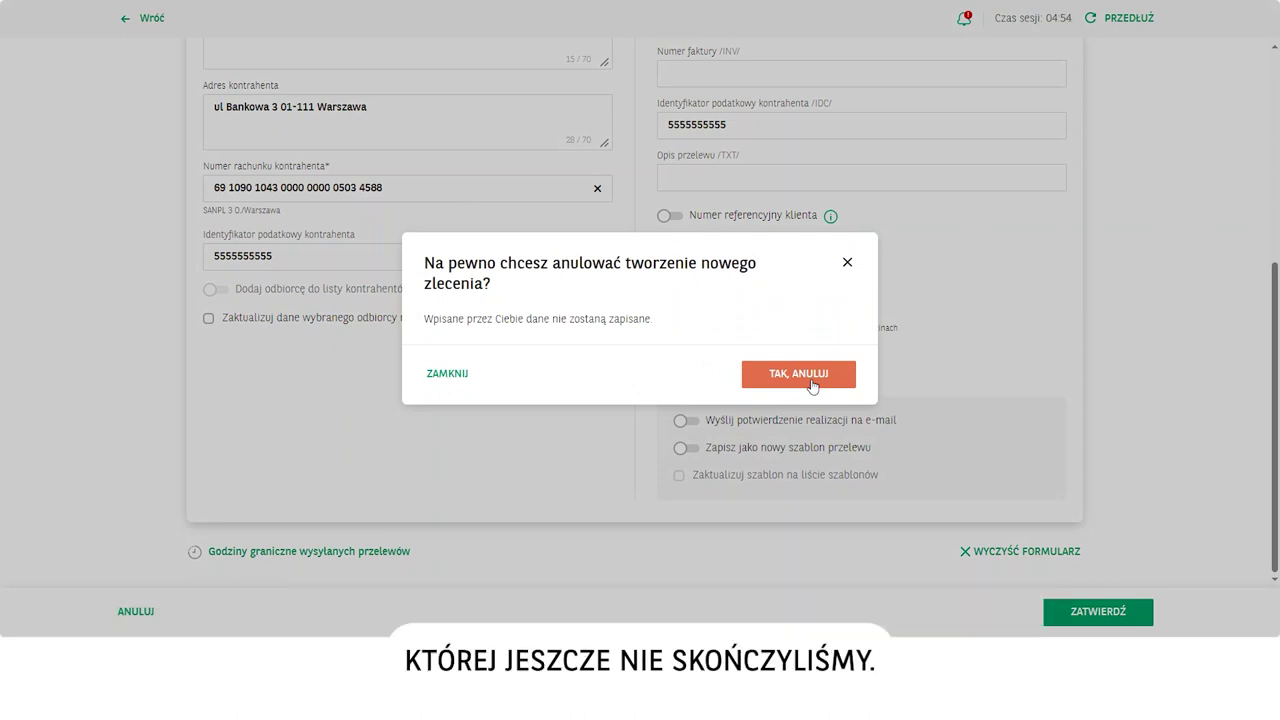
{"action": "left_click", "coordinate": [812, 376]}
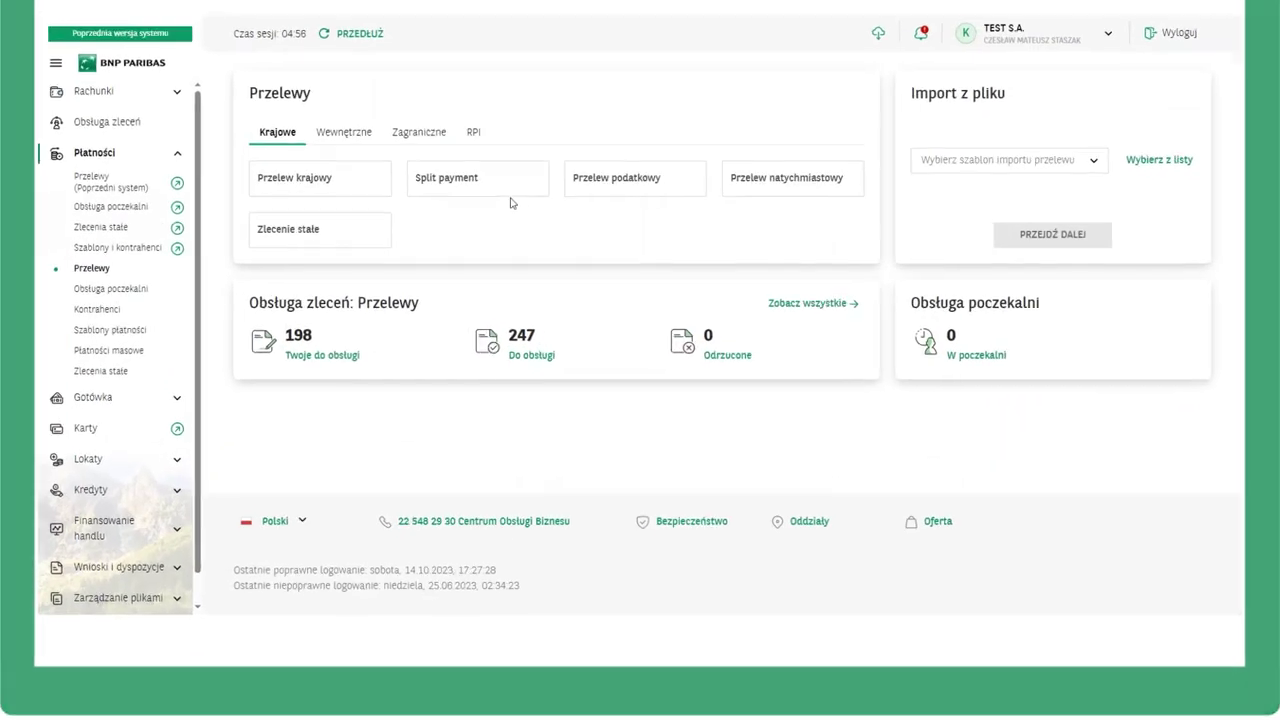
Start a new tax transfer paid from the current account.
{"action": "left_click", "coordinate": [624, 187]}
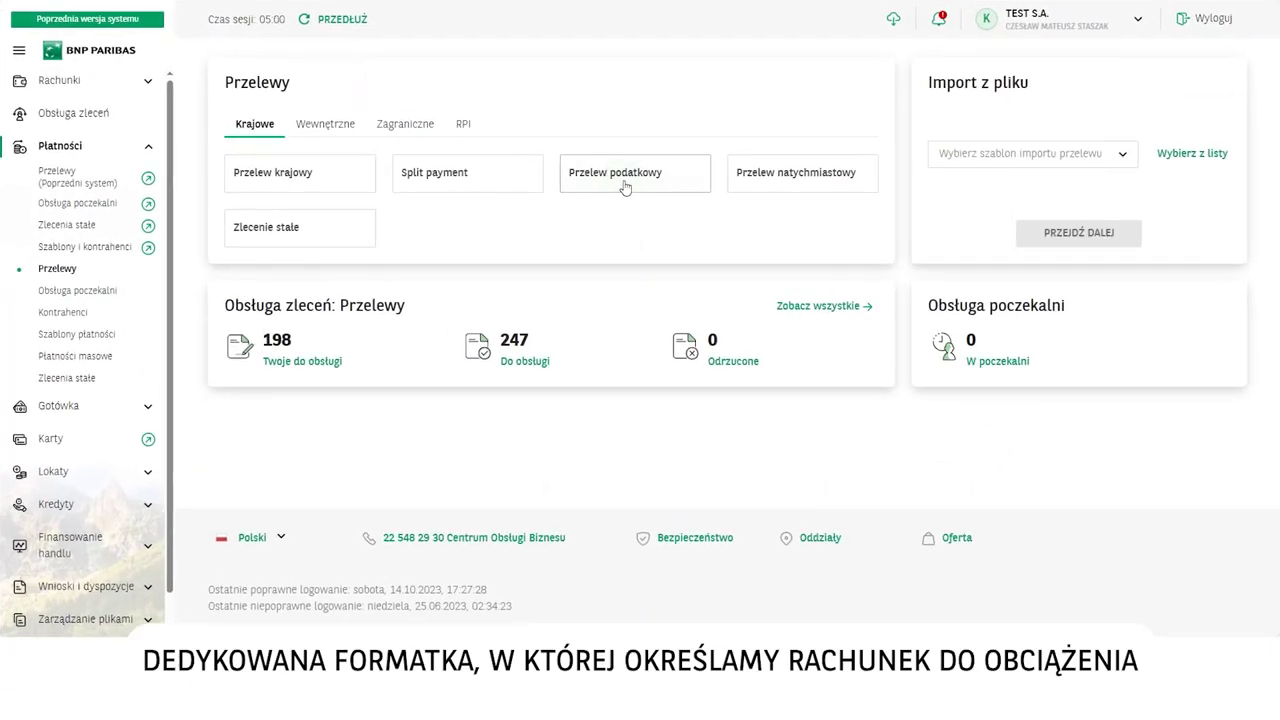
{"action": "left_click", "coordinate": [428, 245]}
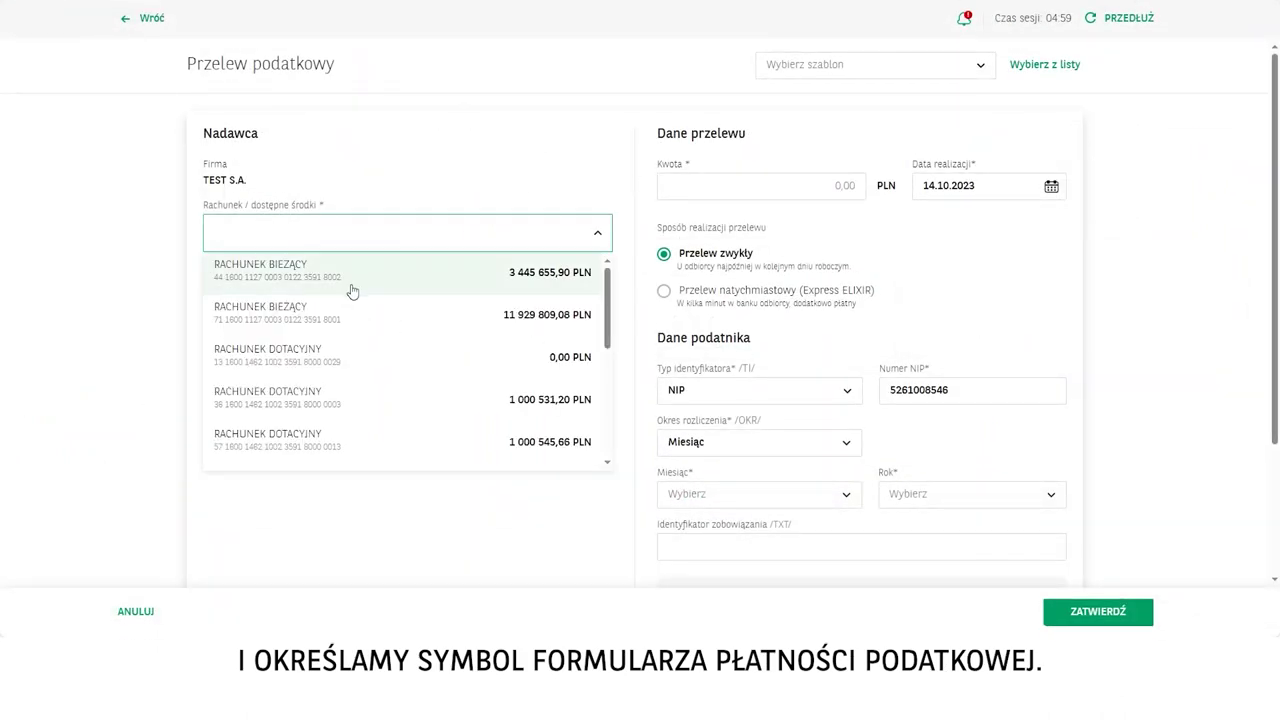
{"action": "left_click", "coordinate": [353, 289]}
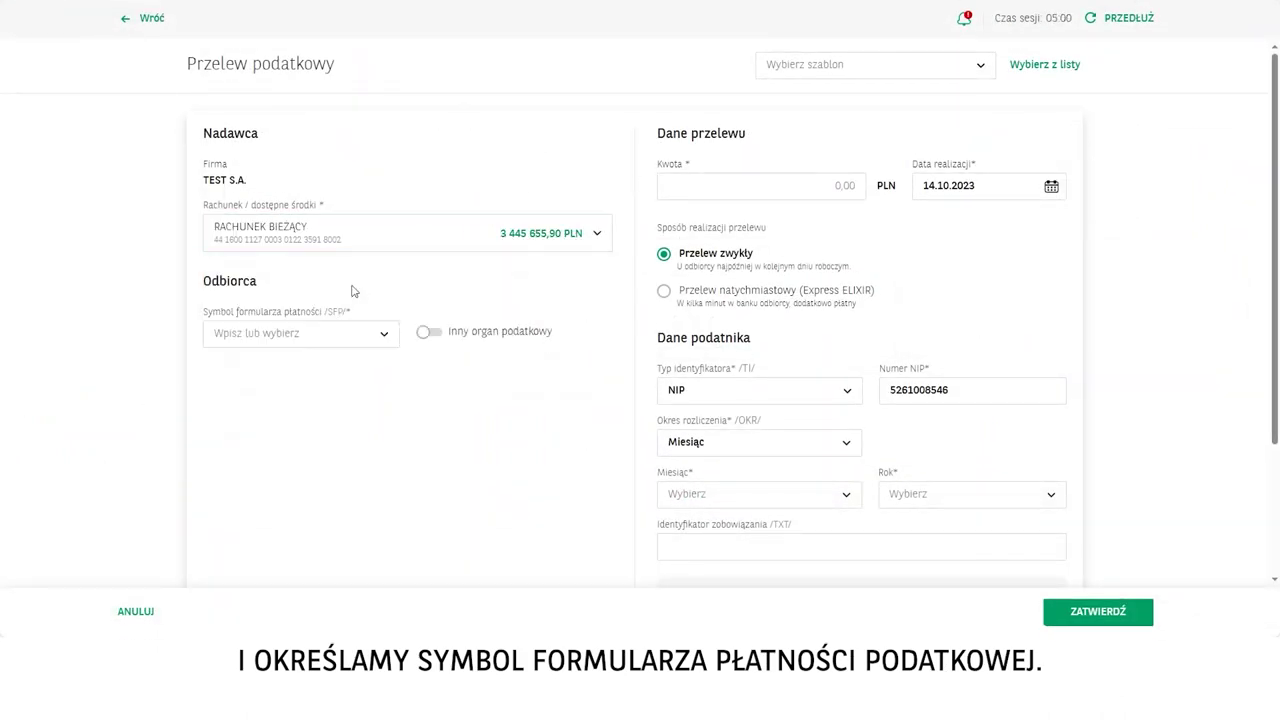
Set the payment form symbol to VAT-7, after briefly trying AKC-2.
{"action": "left_click", "coordinate": [284, 337]}
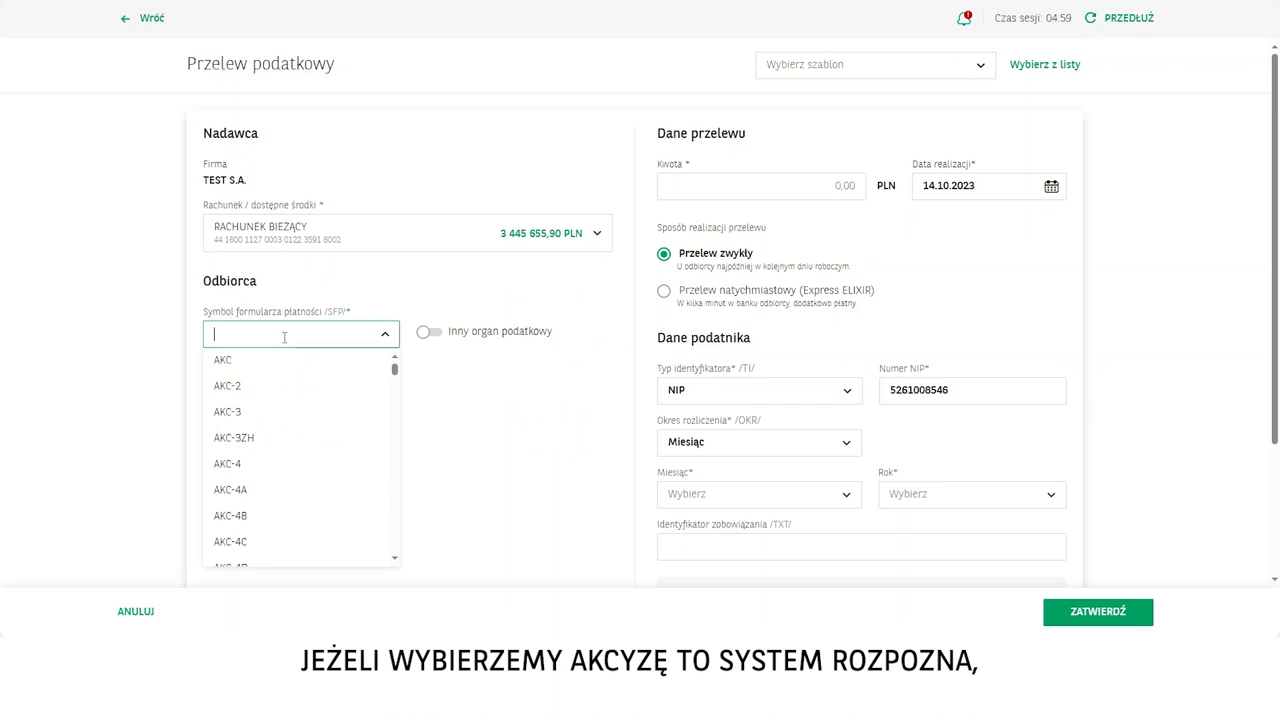
{"action": "left_click", "coordinate": [240, 388]}
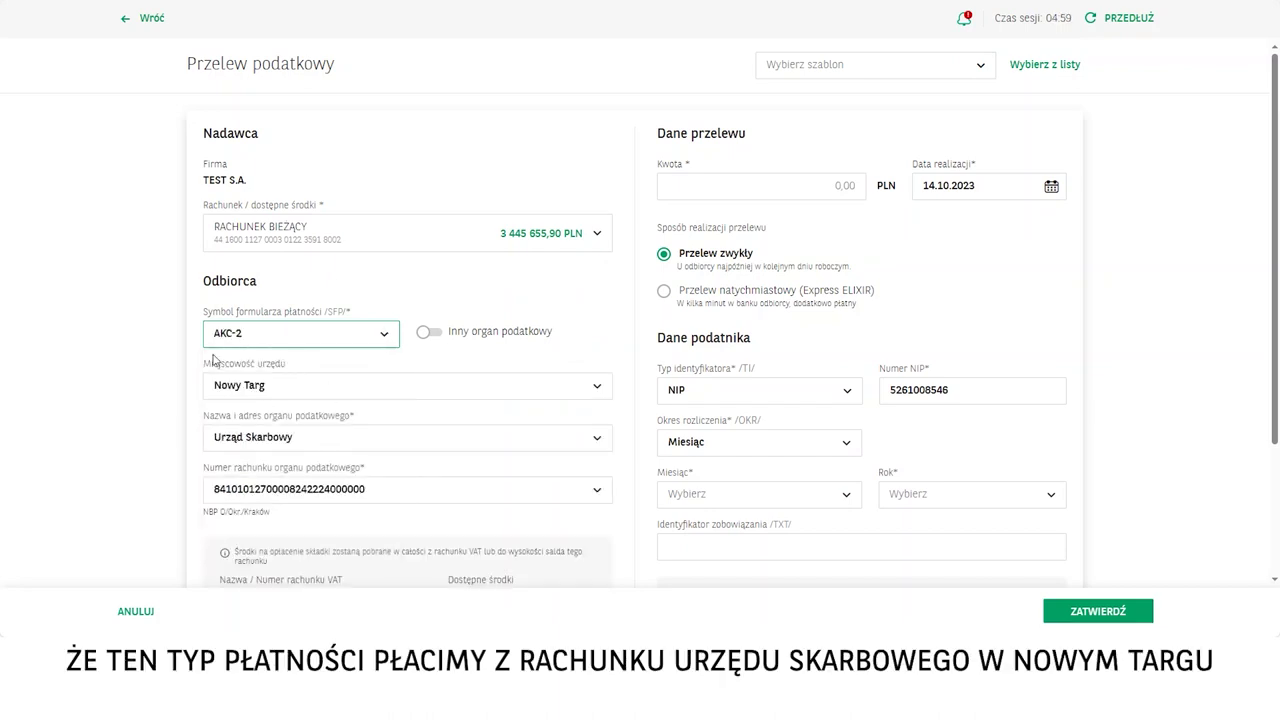
{"action": "left_click", "coordinate": [318, 338]}
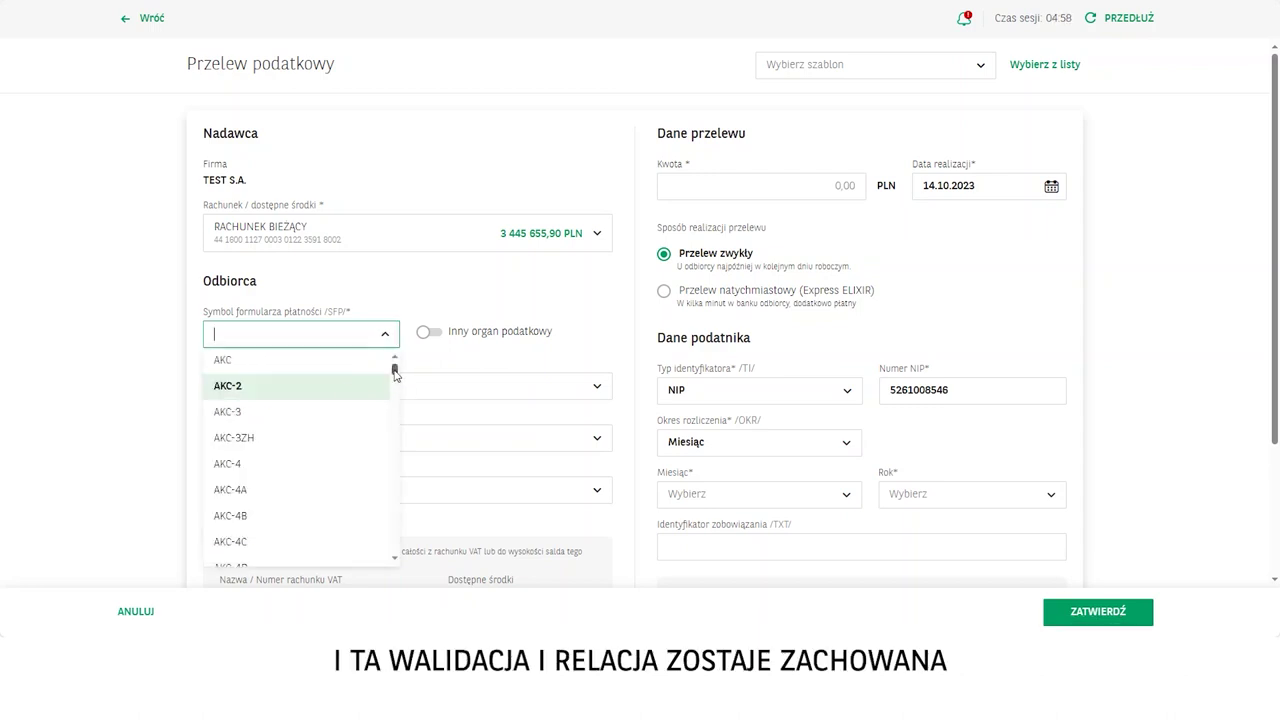
{"action": "scroll", "coordinate": [395, 373], "scroll_direction": "down", "scroll_amount": 3}
{"action": "type", "text": "vat"}
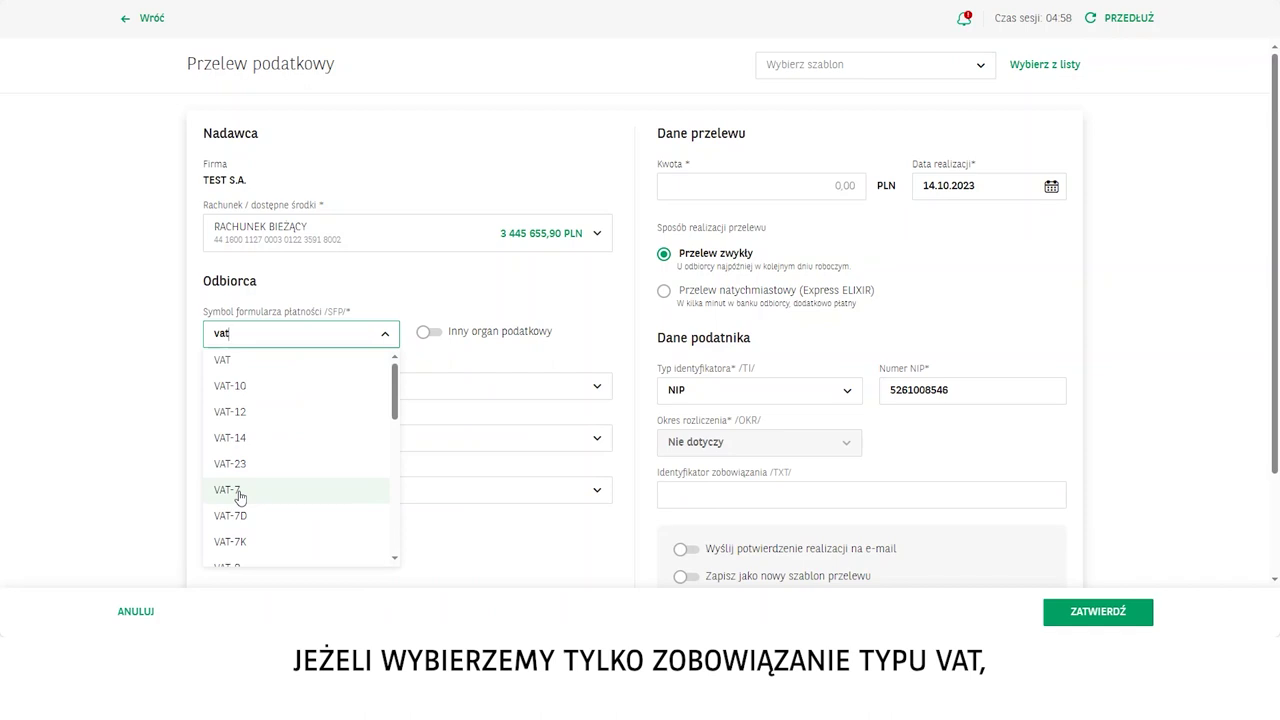
{"action": "left_click", "coordinate": [240, 492]}
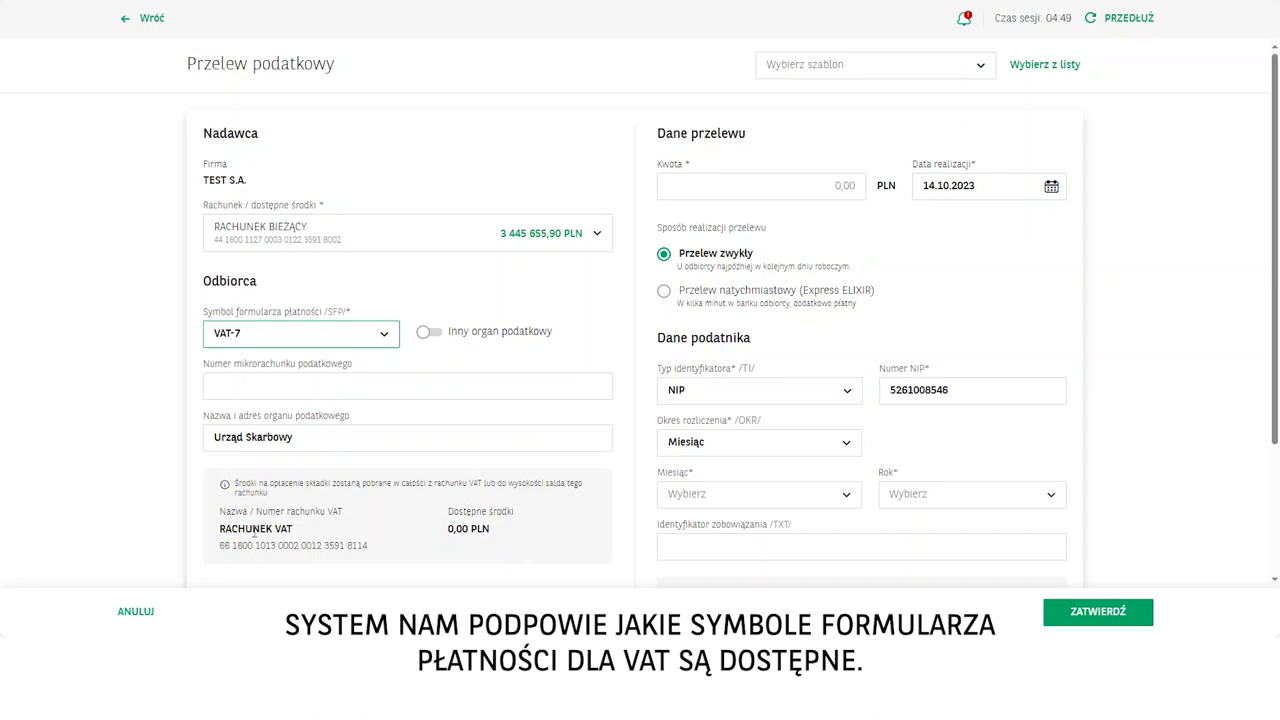
Paste the tax micro-account number and enter the amount 8 888,00 PLN.
{"action": "left_click", "coordinate": [268, 385]}
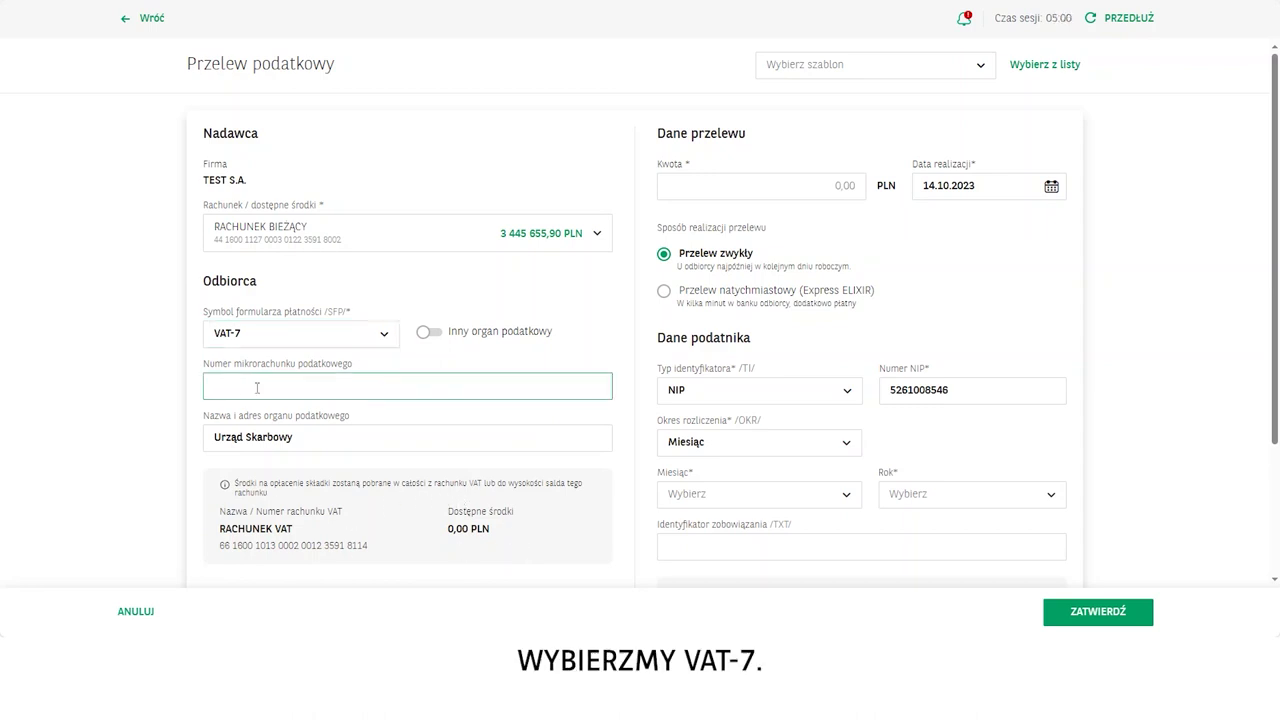
{"action": "key", "text": "ctrl+v"}
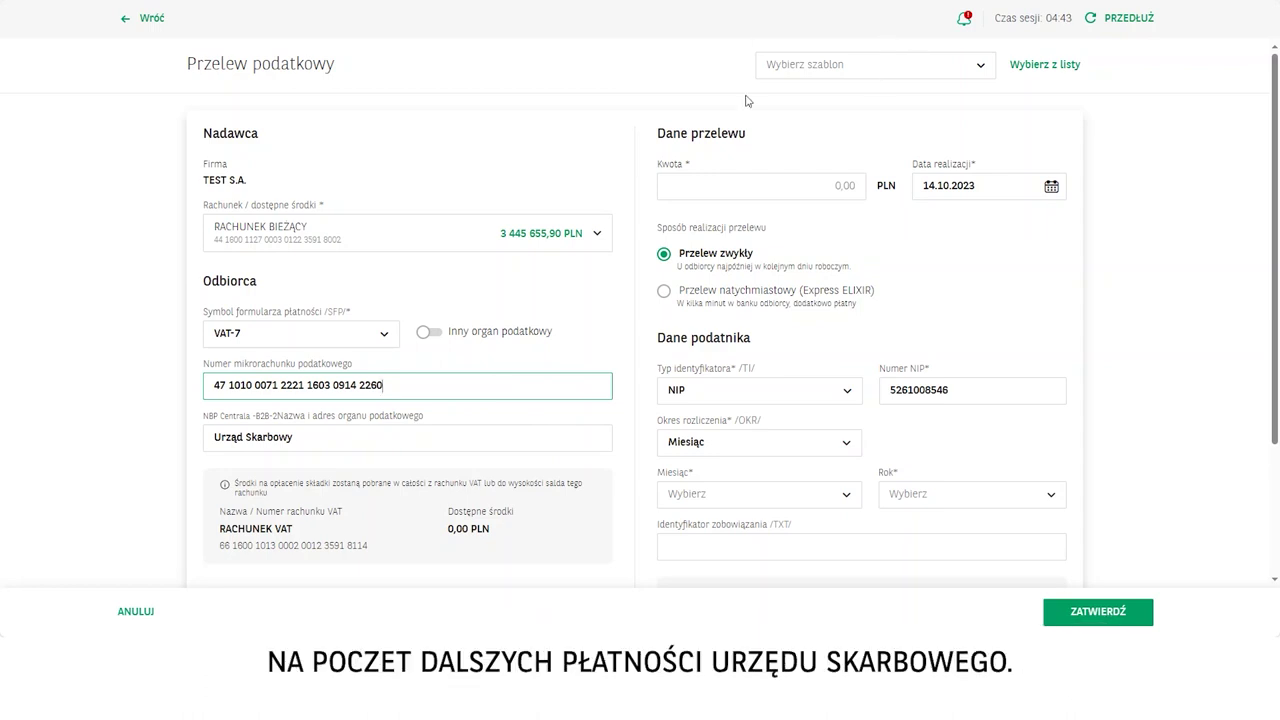
{"action": "scroll", "coordinate": [398, 415], "scroll_direction": "down", "scroll_amount": 2}
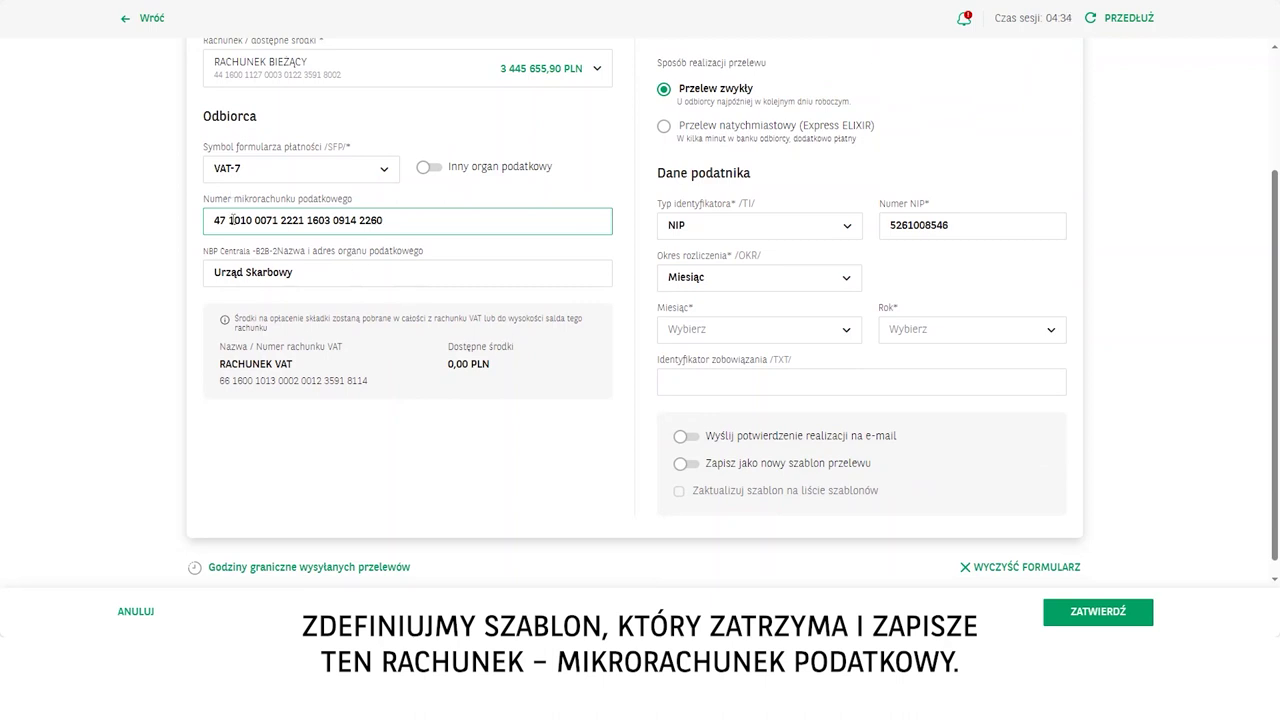
{"action": "scroll", "coordinate": [544, 372], "scroll_direction": "up", "scroll_amount": 3}
{"action": "scroll", "coordinate": [544, 374], "scroll_direction": "down", "scroll_amount": 1}
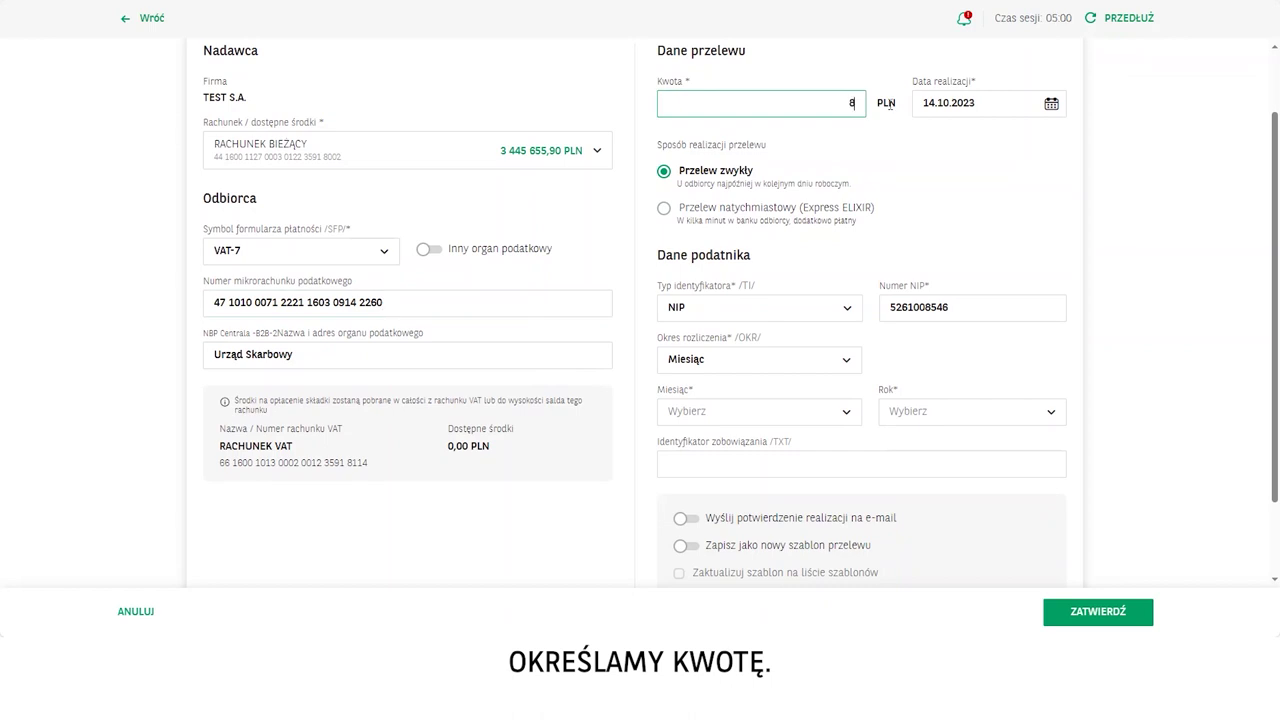
{"action": "type", "text": "888"}
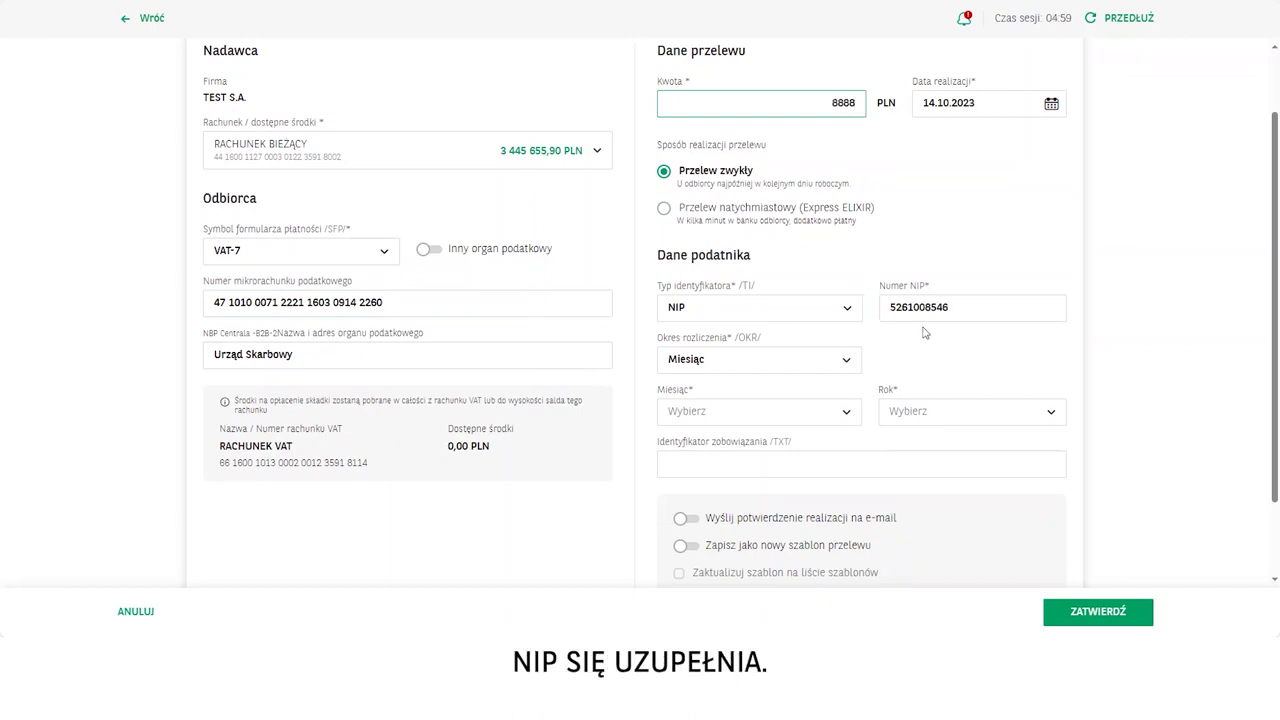
Set the settlement period to month 05, year 2023.
{"action": "left_click", "coordinate": [694, 416]}
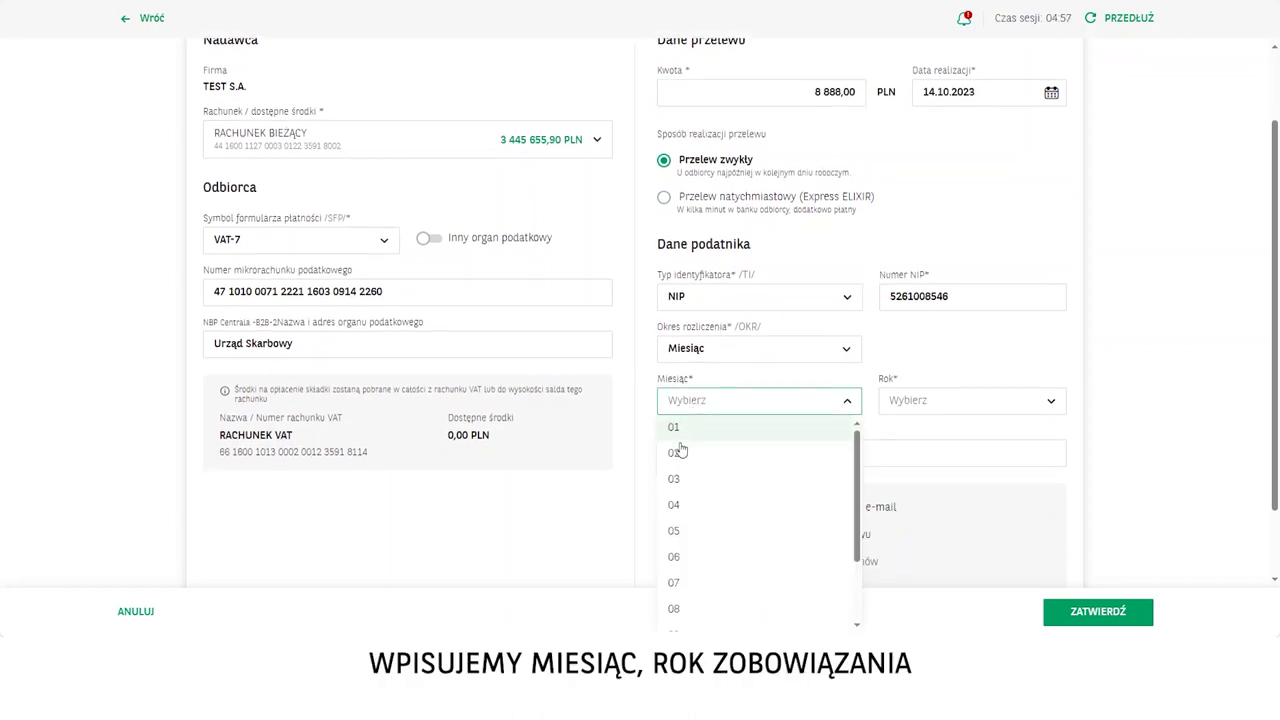
{"action": "left_click", "coordinate": [677, 537]}
{"action": "left_click", "coordinate": [975, 405]}
{"action": "left_click", "coordinate": [900, 455]}
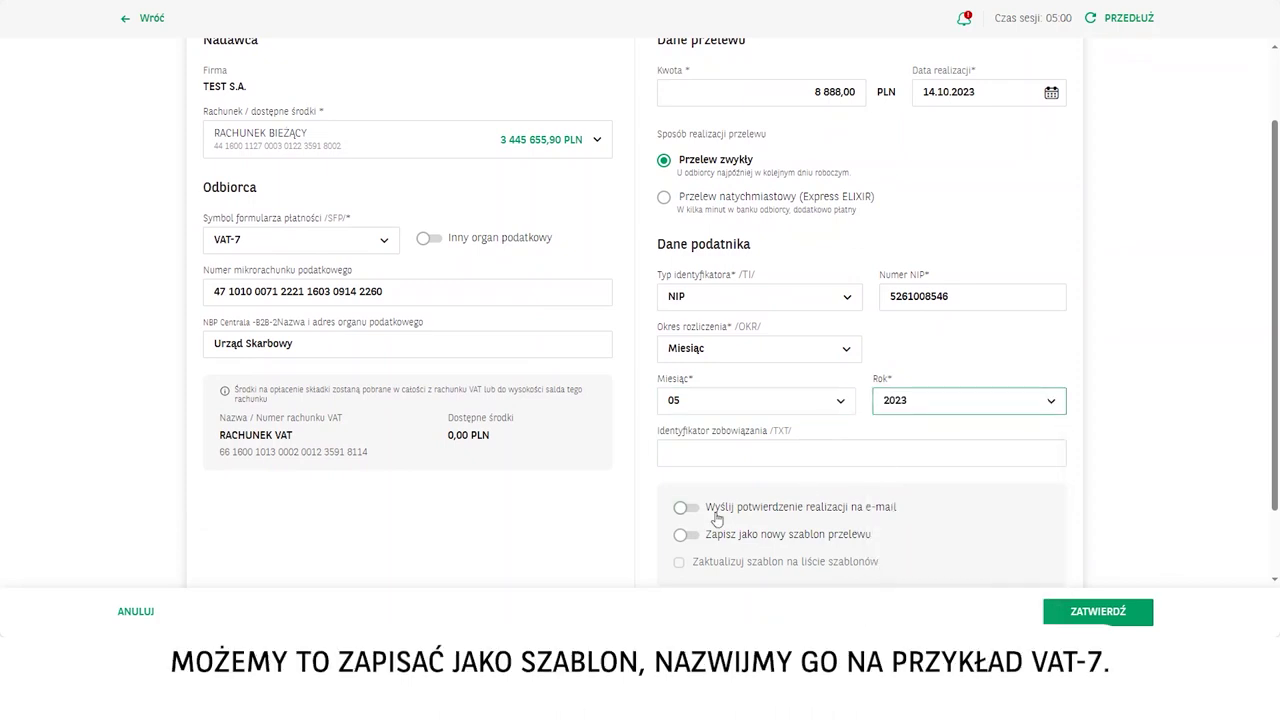
Save it as a new template named VAT7 and submit the tax transfer.
{"action": "left_click", "coordinate": [686, 536]}
{"action": "left_click", "coordinate": [738, 578]}
{"action": "type", "text": "VAT7"}
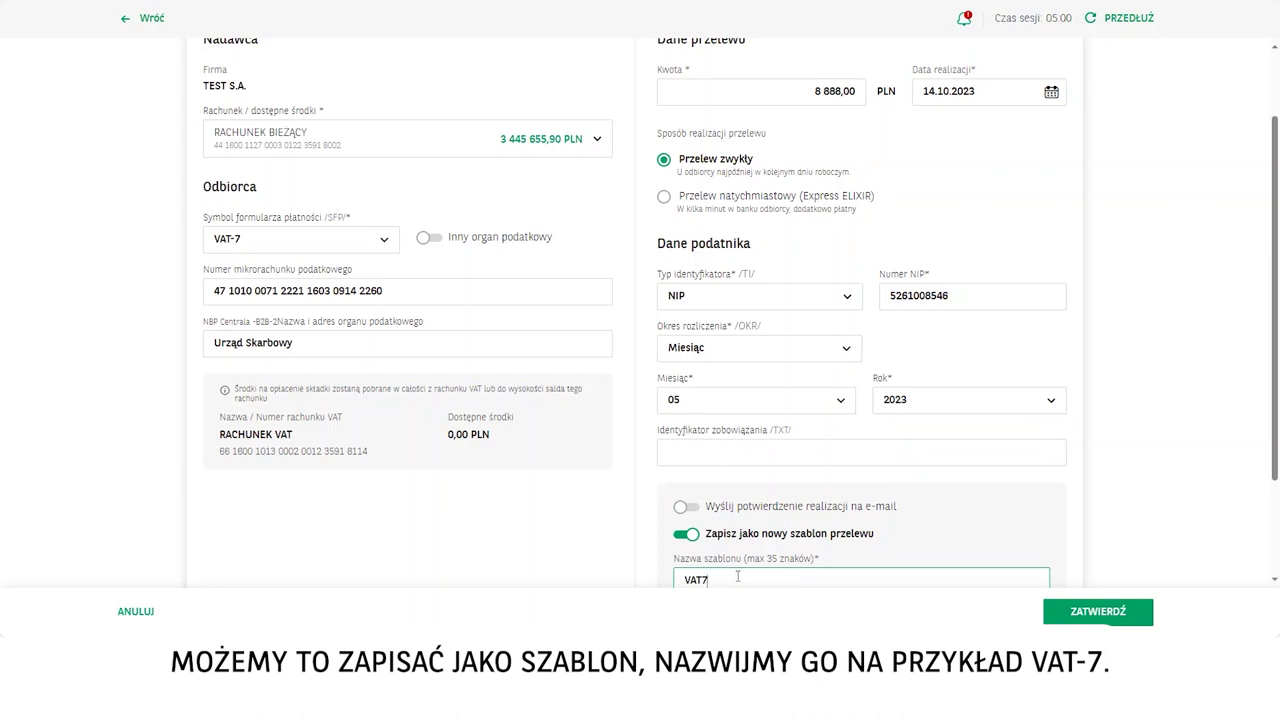
{"action": "scroll", "coordinate": [738, 578], "scroll_direction": "down", "scroll_amount": 2}
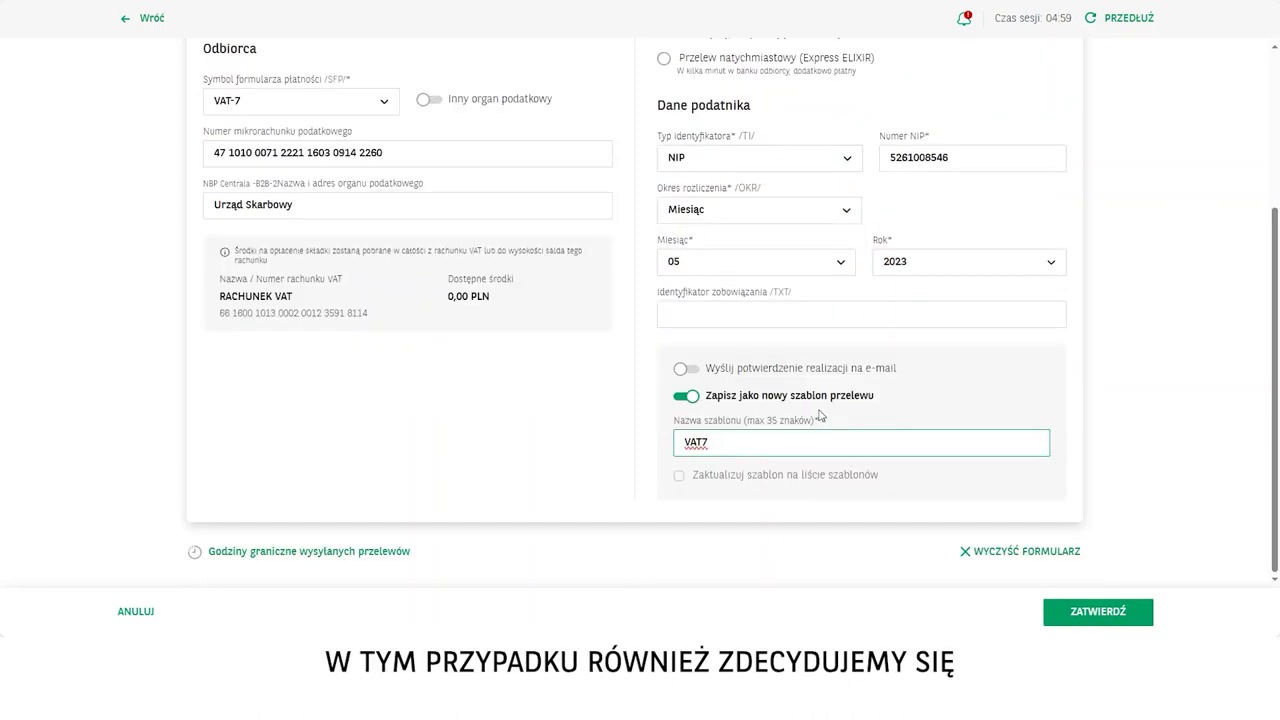
{"action": "left_click", "coordinate": [1107, 614]}
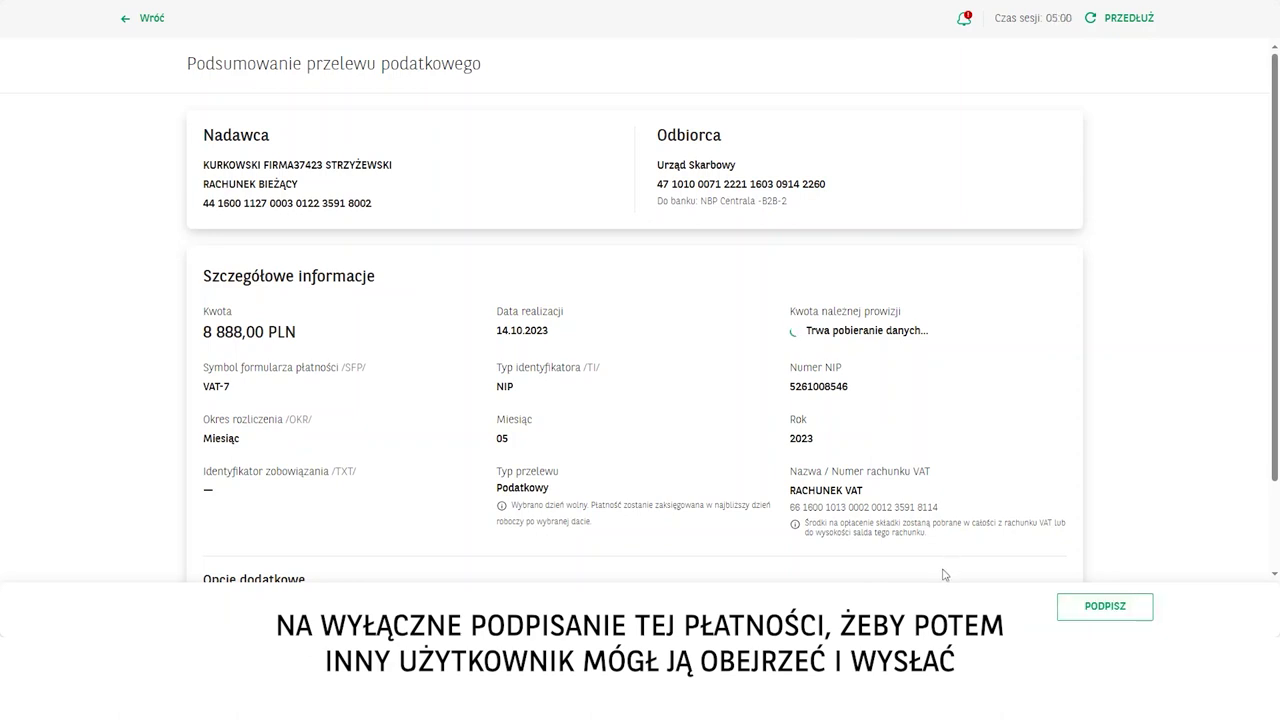
Sign the 8 888,00 PLN VAT-7 tax transfer together with its template.
{"action": "left_click", "coordinate": [1122, 606]}
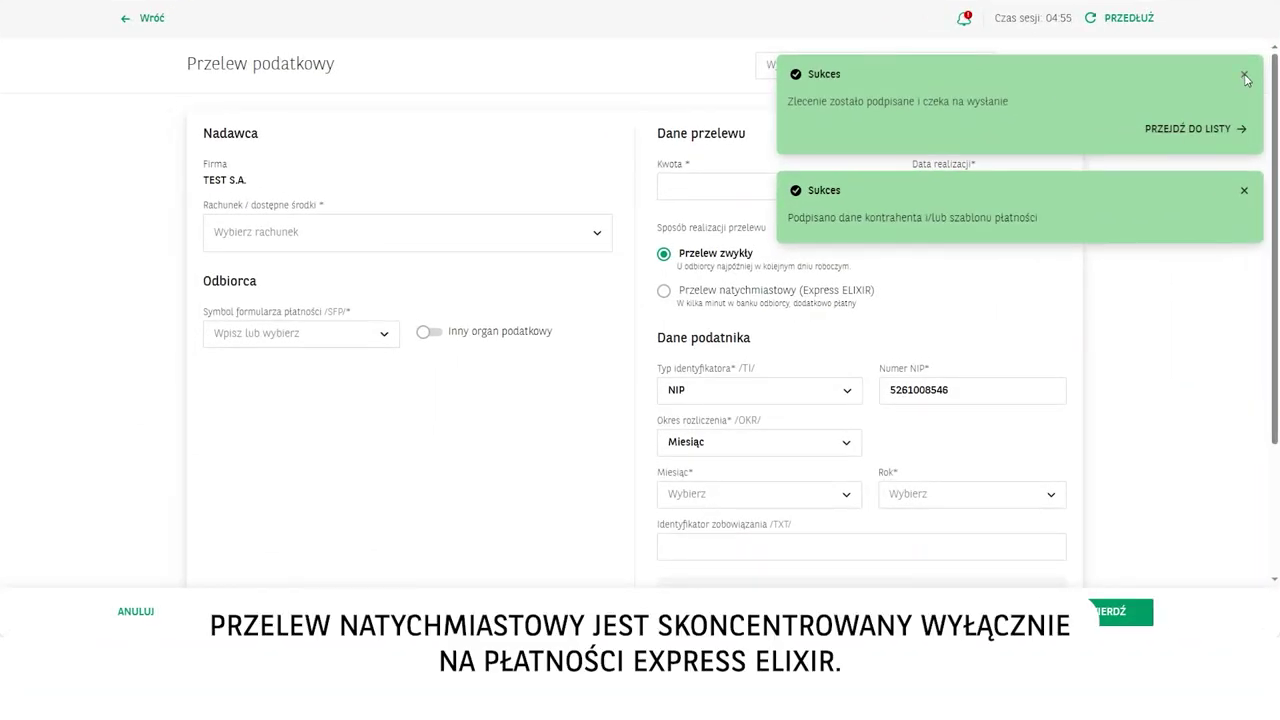
Back on the overview, start an instant transfer from RACHUNEK BIEŻĄCY to Testowa firma 1.
{"action": "left_click", "coordinate": [125, 18]}
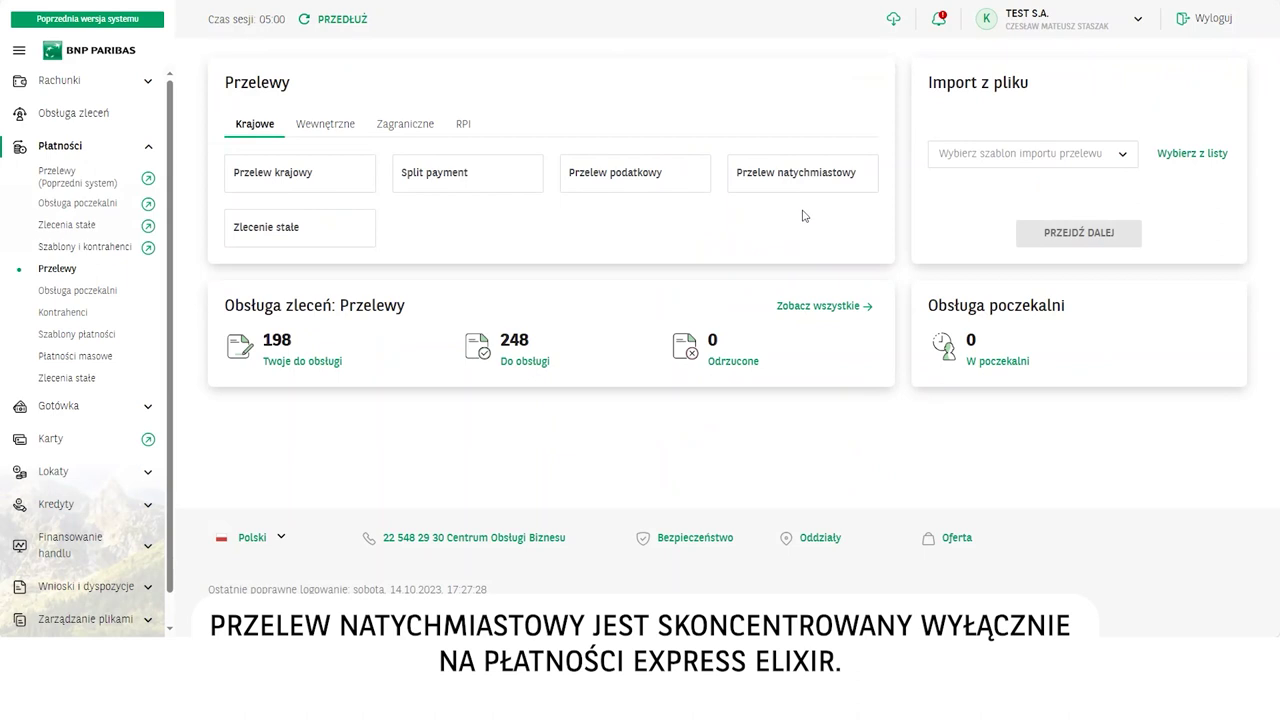
{"action": "left_click", "coordinate": [770, 174]}
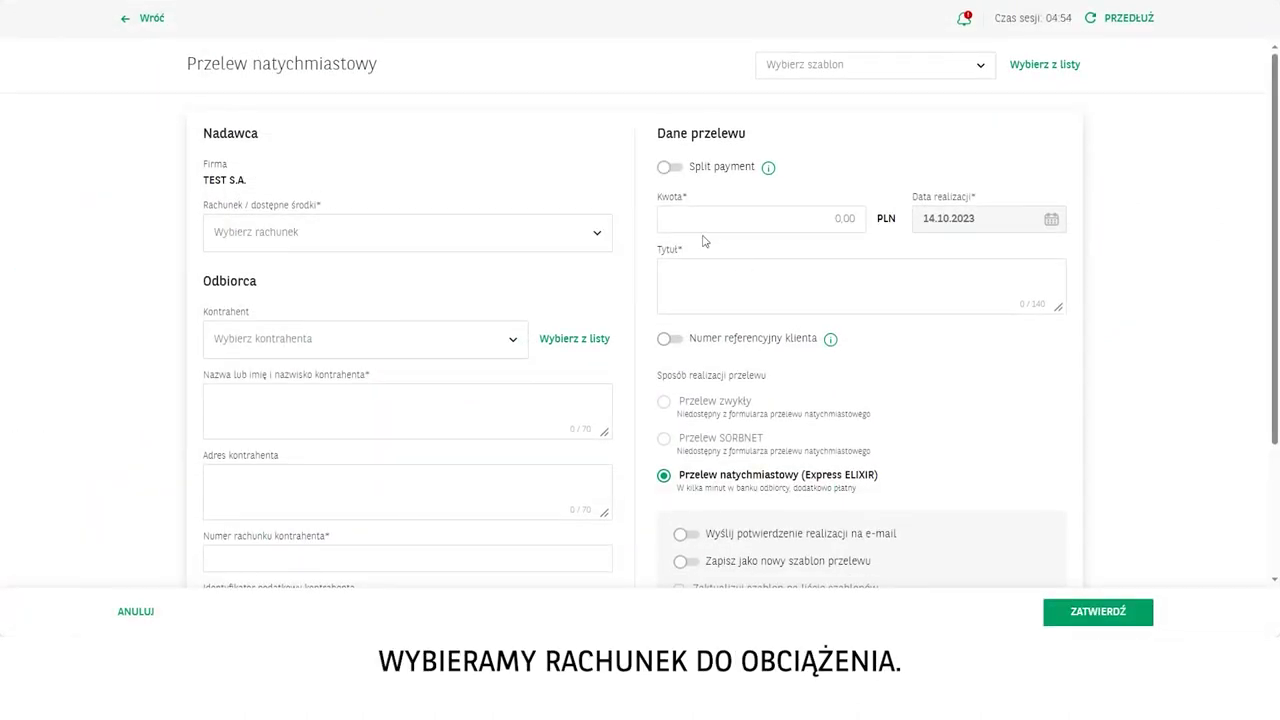
{"action": "left_click", "coordinate": [457, 236]}
{"action": "left_click", "coordinate": [291, 277]}
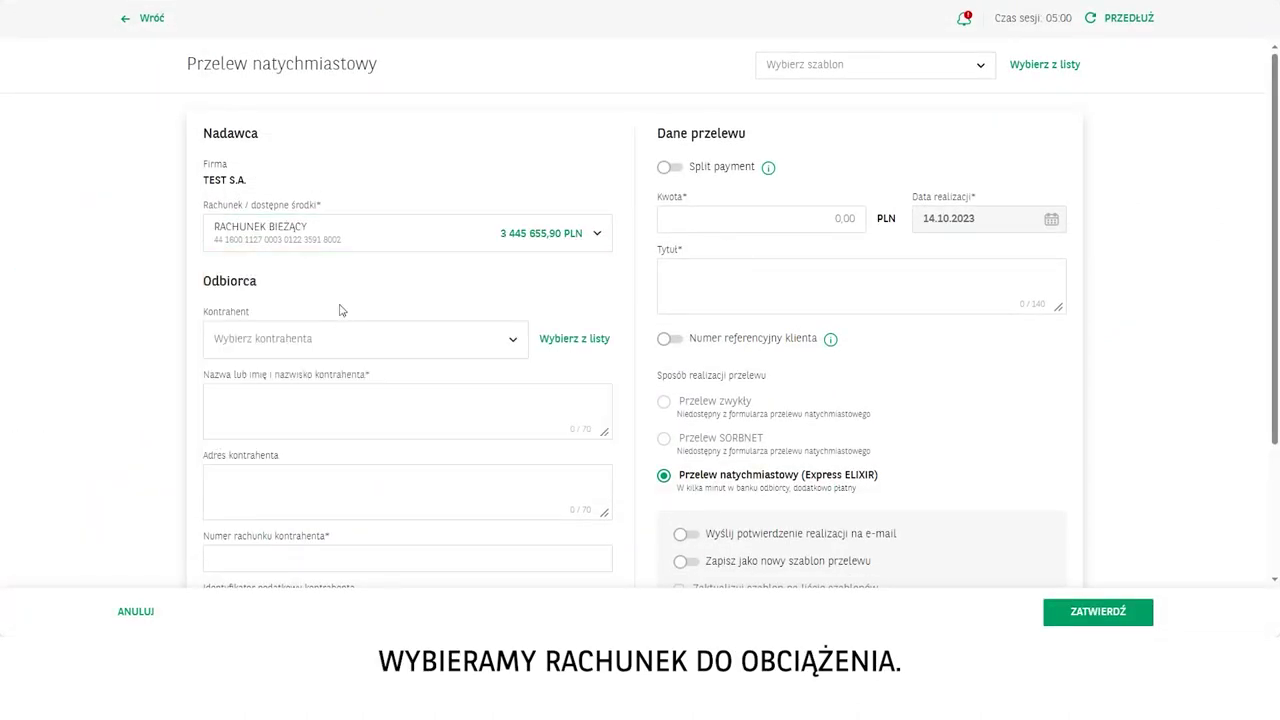
{"action": "left_click", "coordinate": [263, 343]}
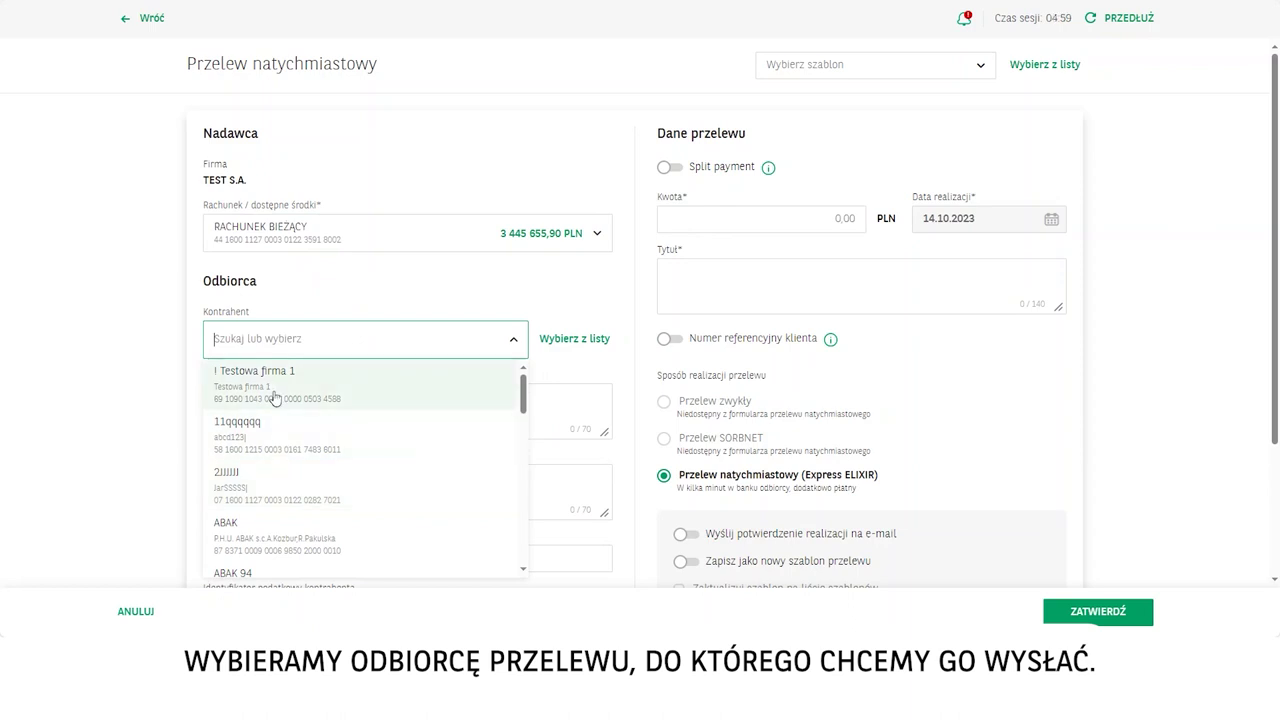
{"action": "left_click", "coordinate": [275, 398]}
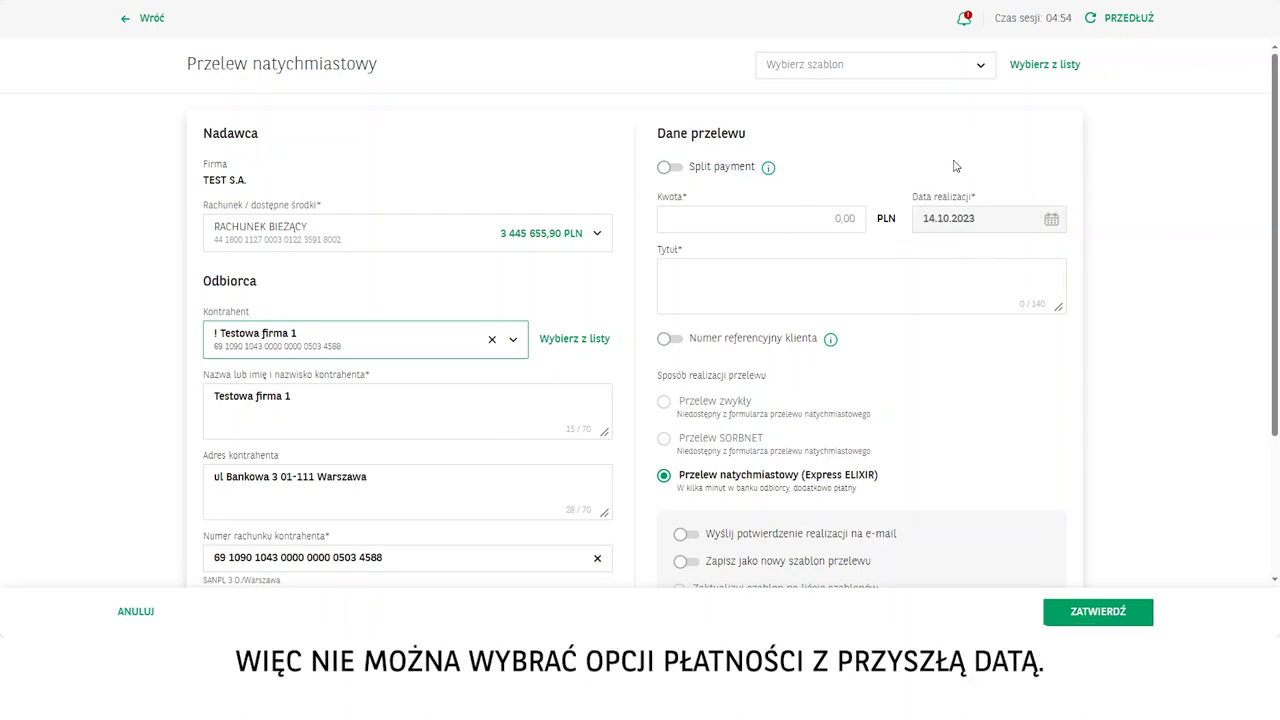
Toggle Split payment on and back off, then enter 10000000 as the transfer amount (Kwota).
{"action": "left_click", "coordinate": [666, 169]}
{"action": "left_click", "coordinate": [665, 171]}
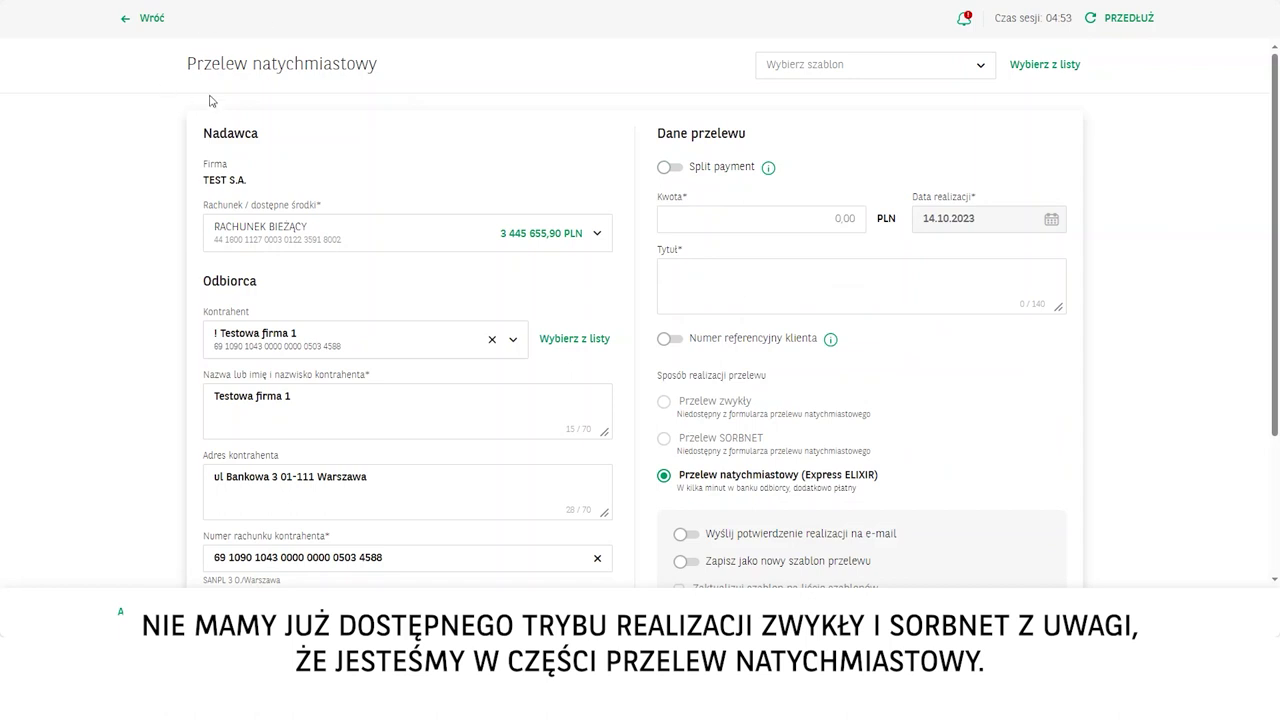
{"action": "scroll", "coordinate": [717, 369], "scroll_direction": "down", "scroll_amount": 3}
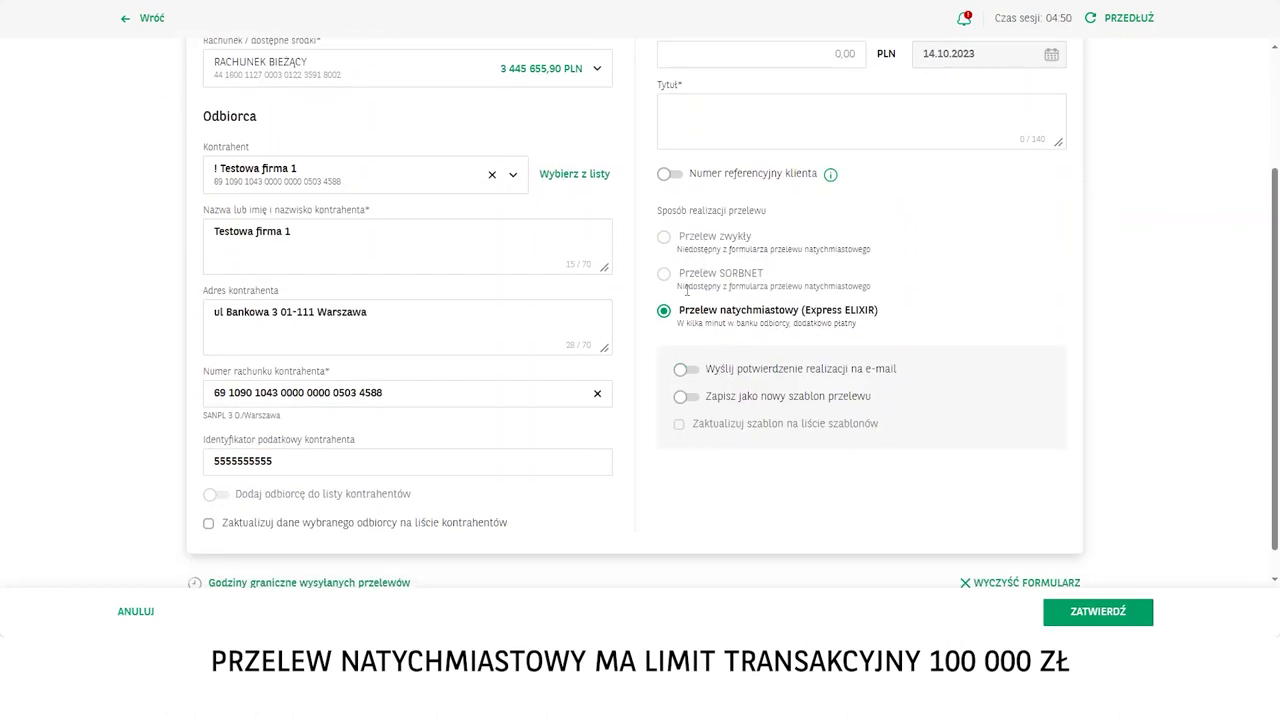
{"action": "scroll", "coordinate": [692, 268], "scroll_direction": "up", "scroll_amount": 3}
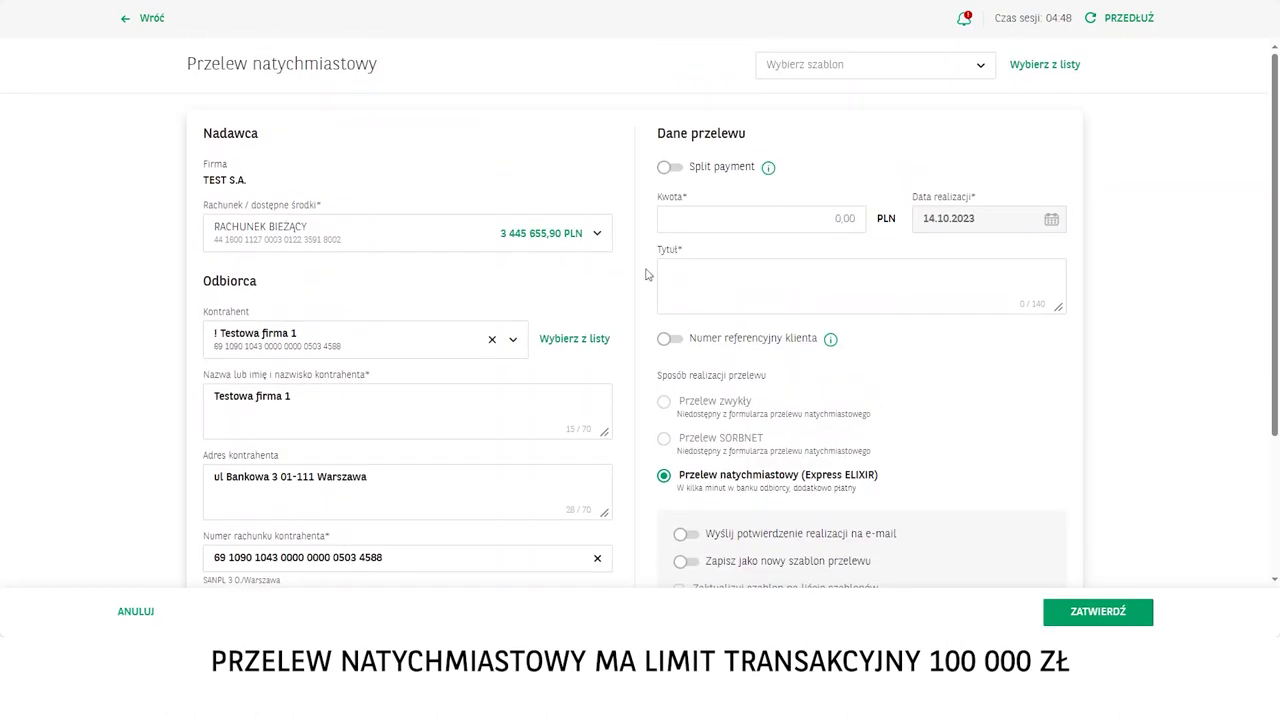
{"action": "left_click", "coordinate": [816, 215]}
{"action": "type", "text": "10000000"}
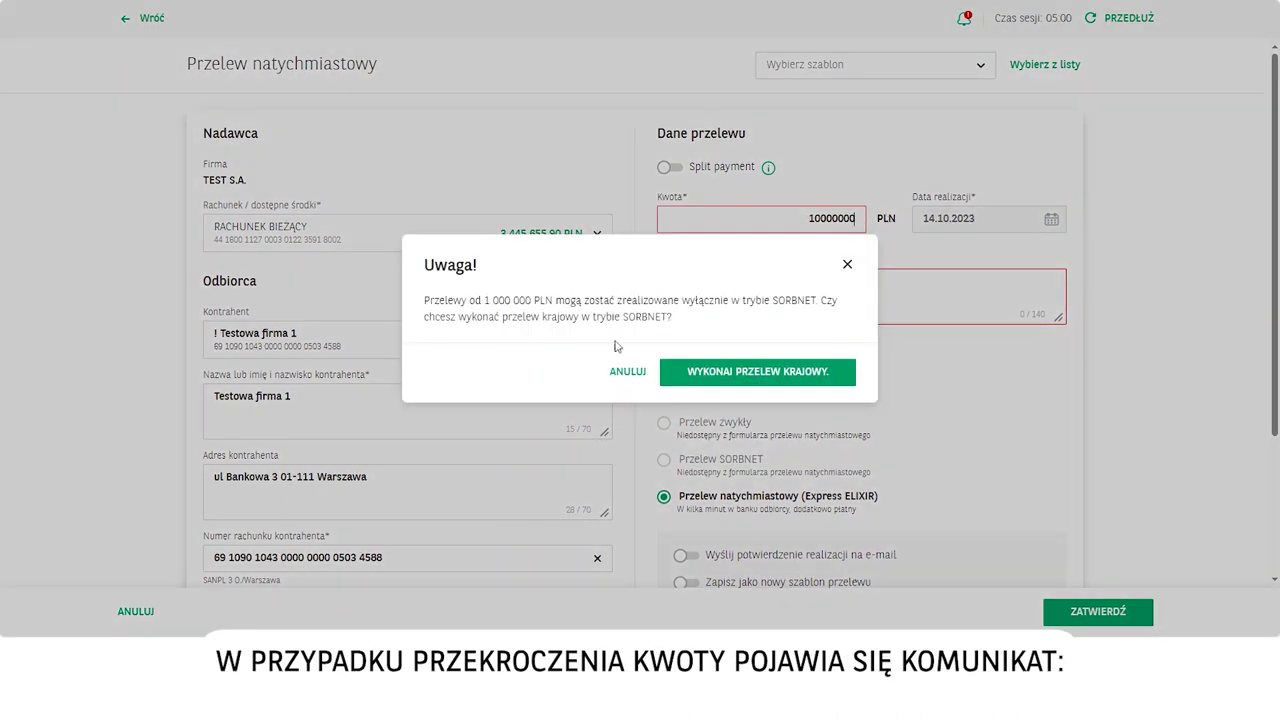